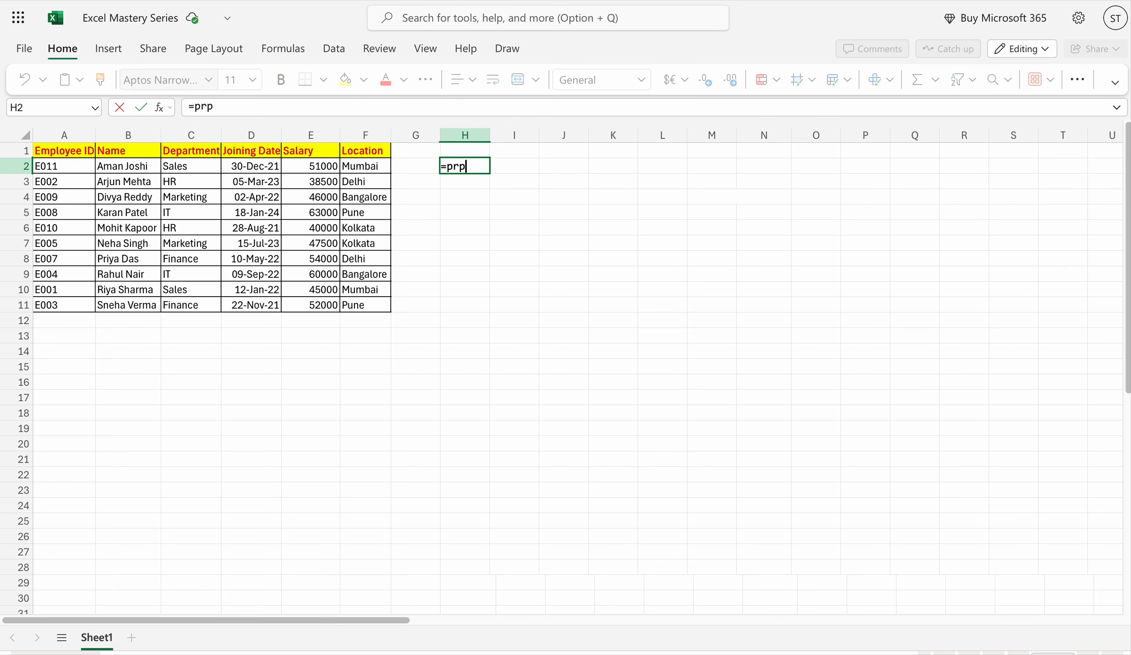
Complete a PROPER formula in cell H2 that converts the name in B2 to proper case.
{"action": "key", "text": "BackSpace"}
{"action": "key", "text": "BackSpace"}
{"action": "type", "text": "rop"}
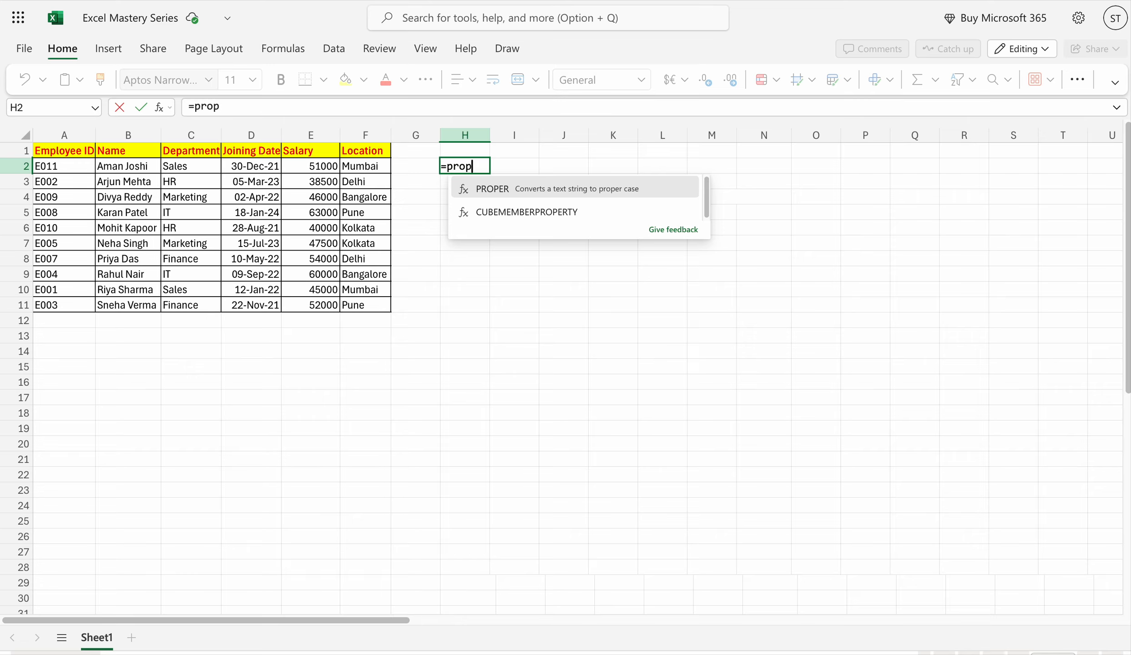
{"action": "key", "text": "Tab"}
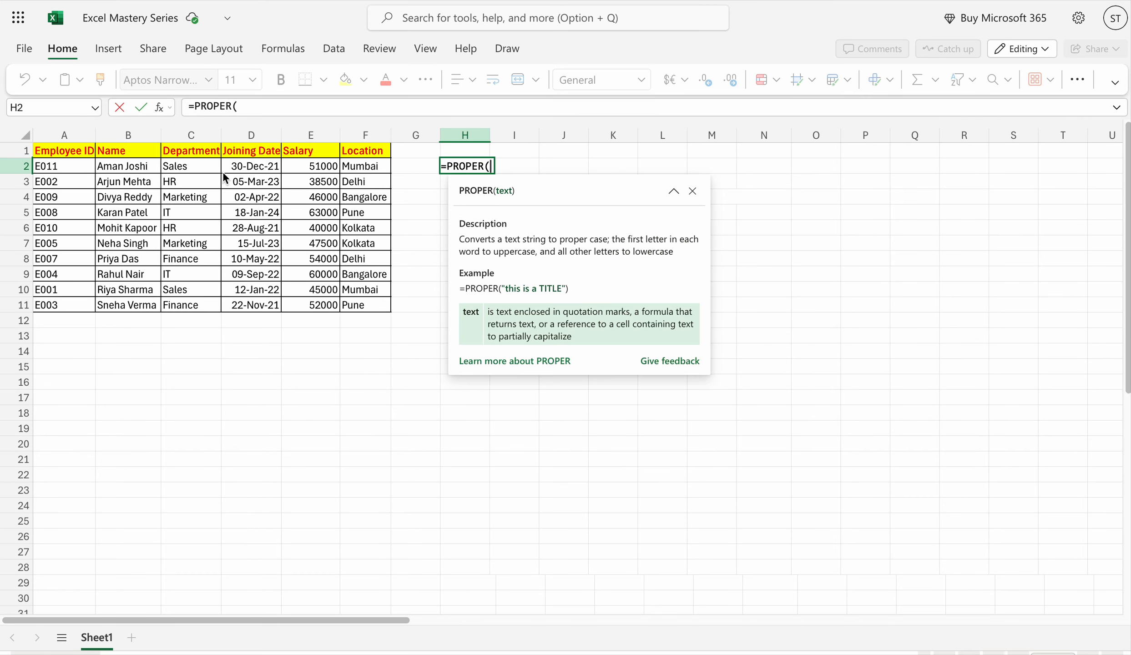
{"action": "left_click", "coordinate": [148, 171]}
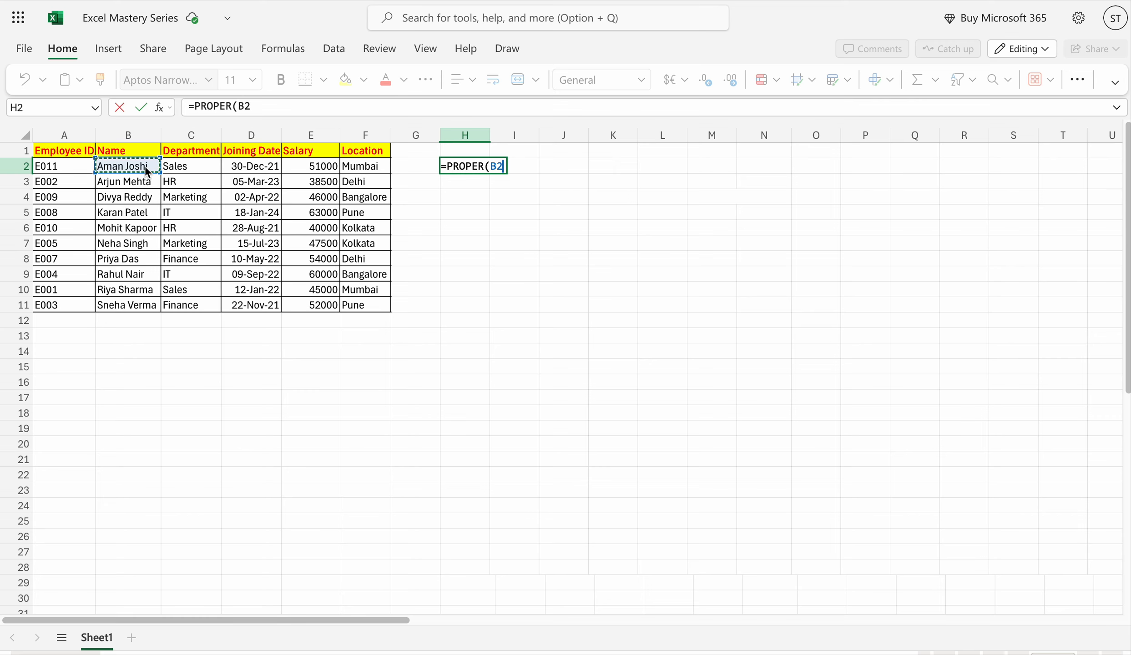
{"action": "key", "text": "Return"}
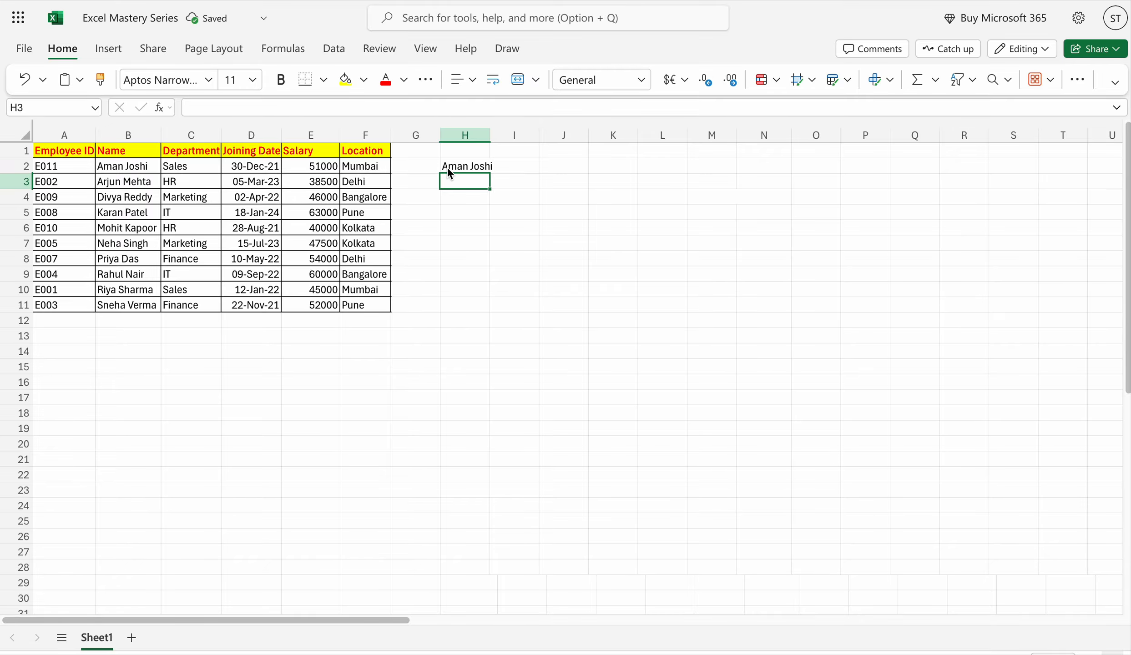
Change the first letter of the name in cell B2 to lowercase and check the PROPER formula in H2.
{"action": "left_click", "coordinate": [123, 171]}
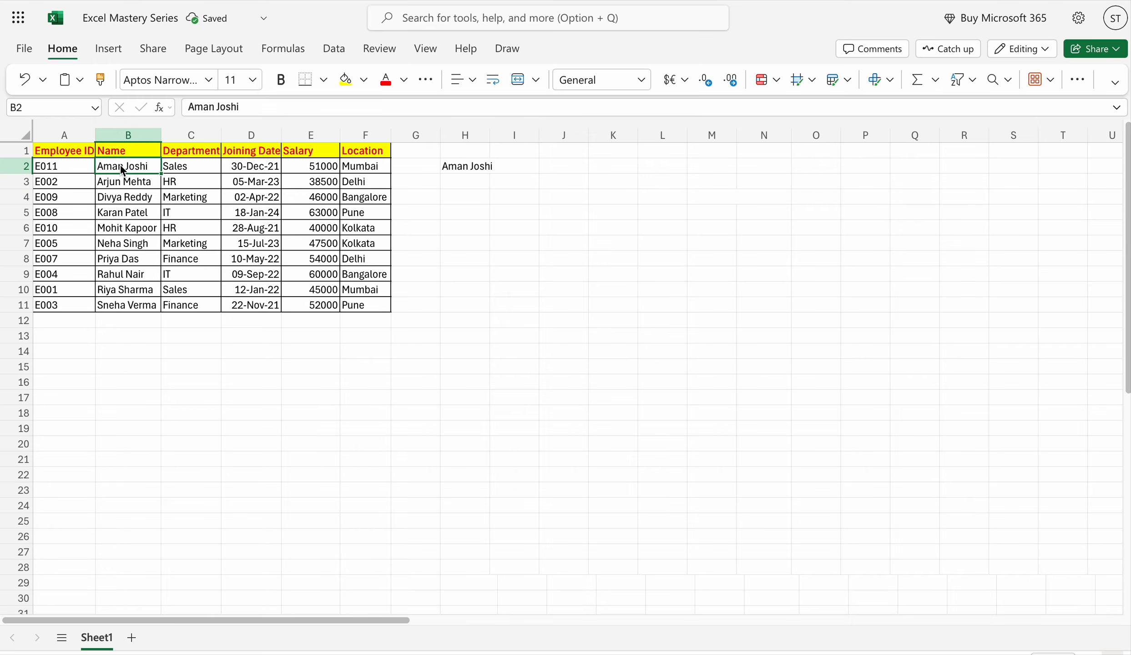
{"action": "left_click", "coordinate": [199, 111]}
{"action": "key", "text": "BackSpace"}
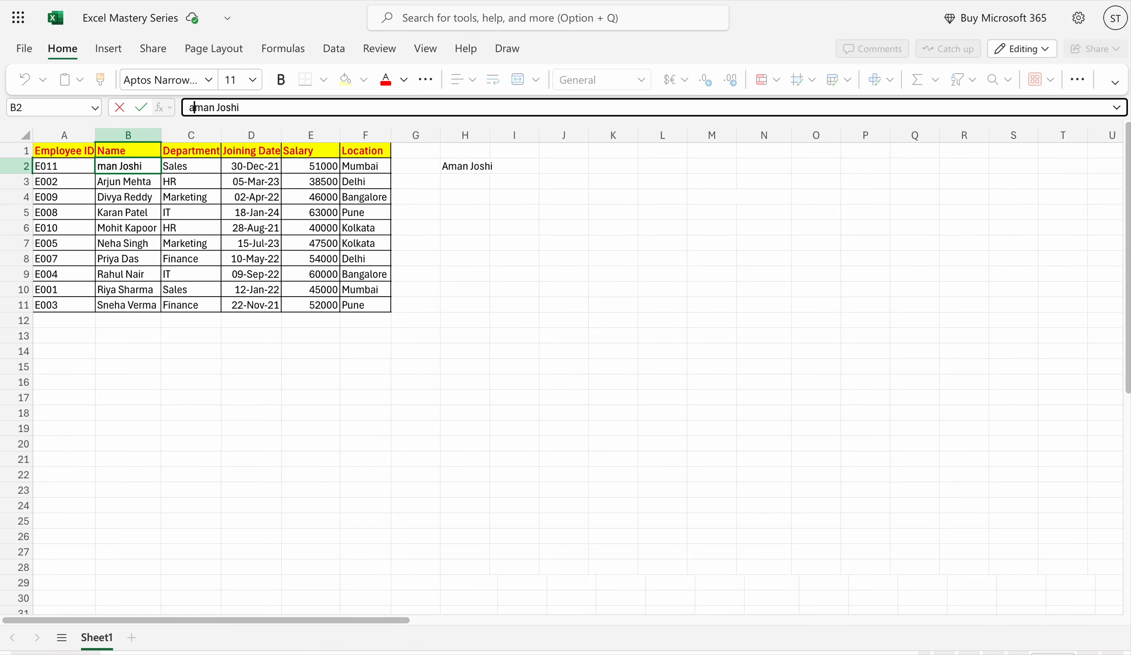
{"action": "type", "text": "a"}
{"action": "key", "text": "Return"}
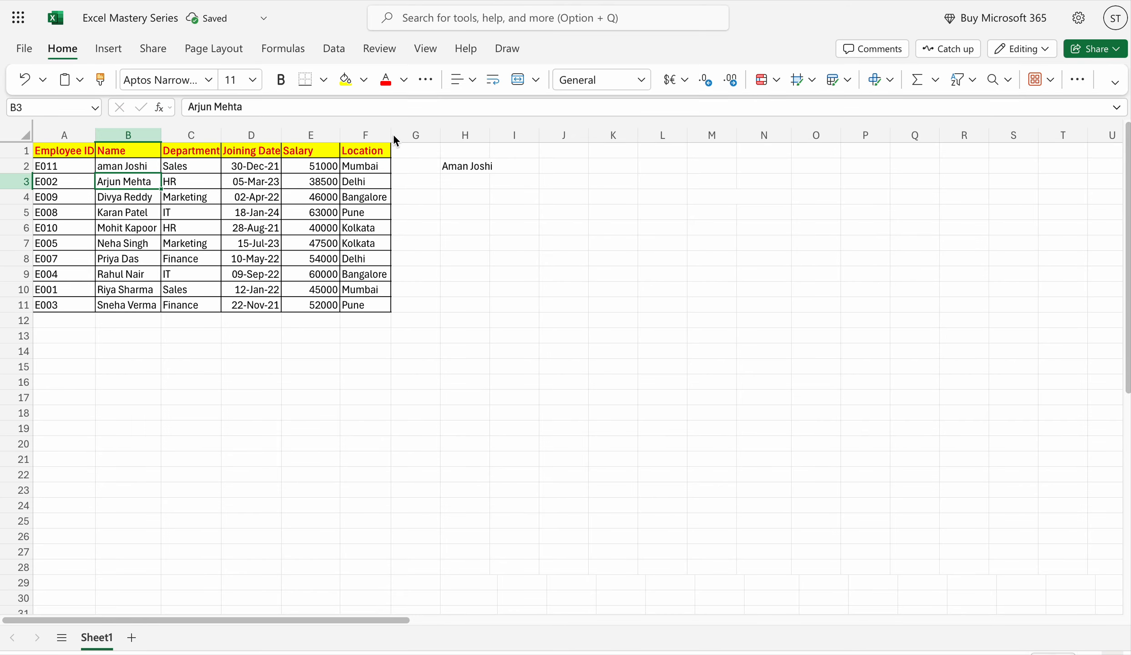
{"action": "left_click", "coordinate": [474, 170]}
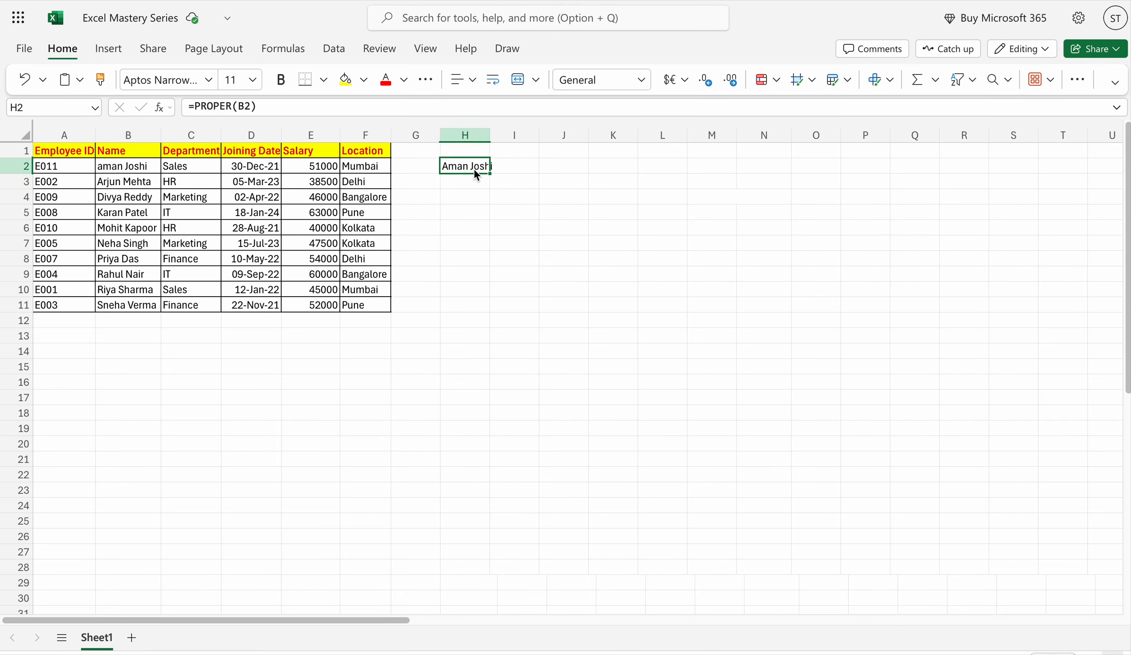
Enter =UPPER(B2) in cell I2 to convert the name to uppercase, and widen column I to fit it.
{"action": "left_click", "coordinate": [517, 166]}
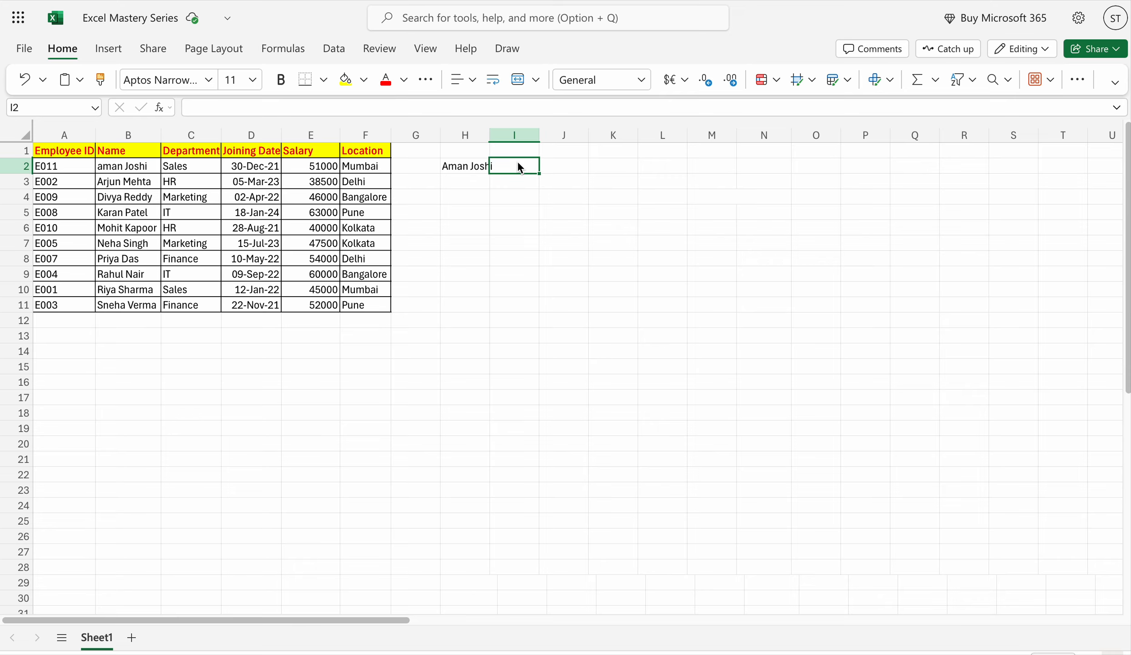
{"action": "type", "text": "=upp"}
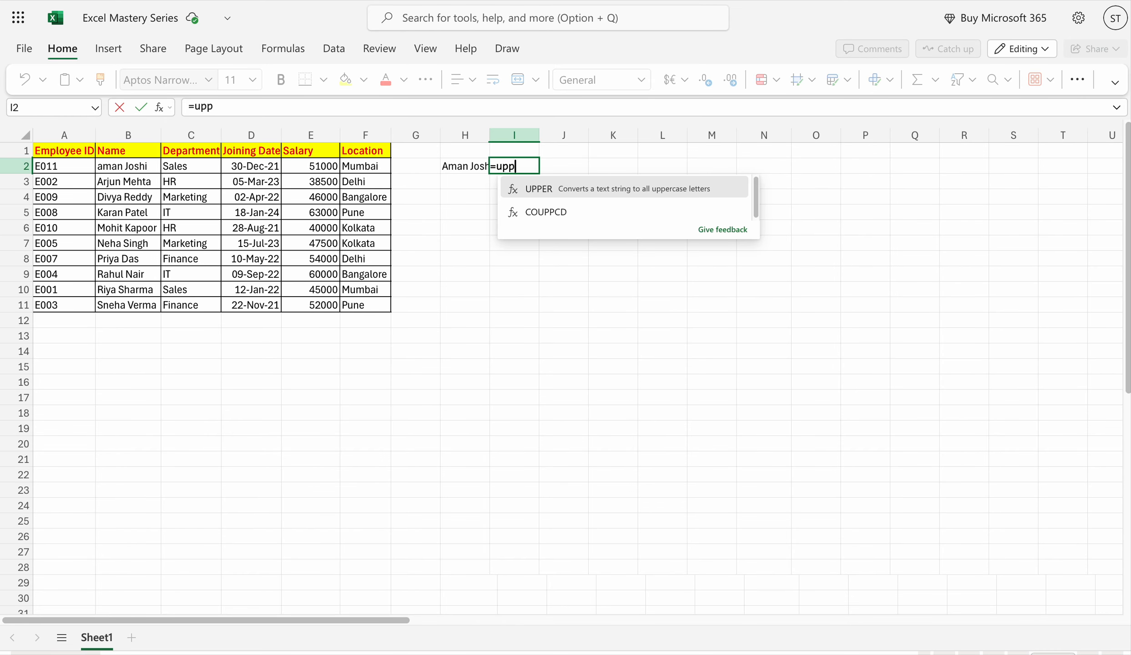
{"action": "key", "text": "Tab"}
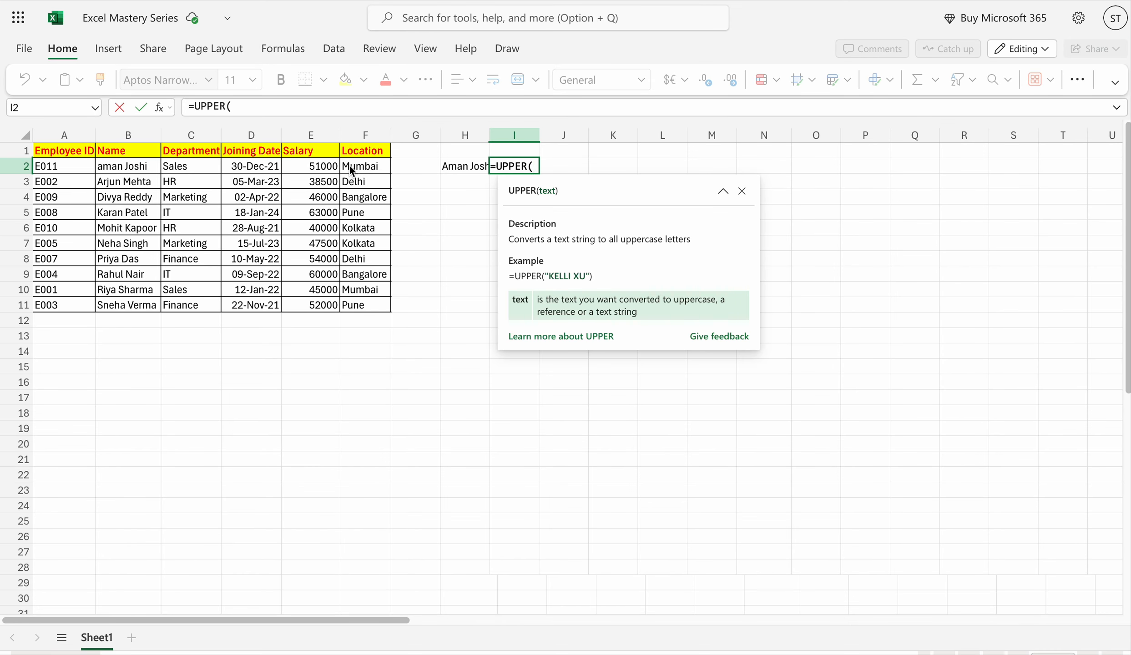
{"action": "left_click", "coordinate": [123, 171]}
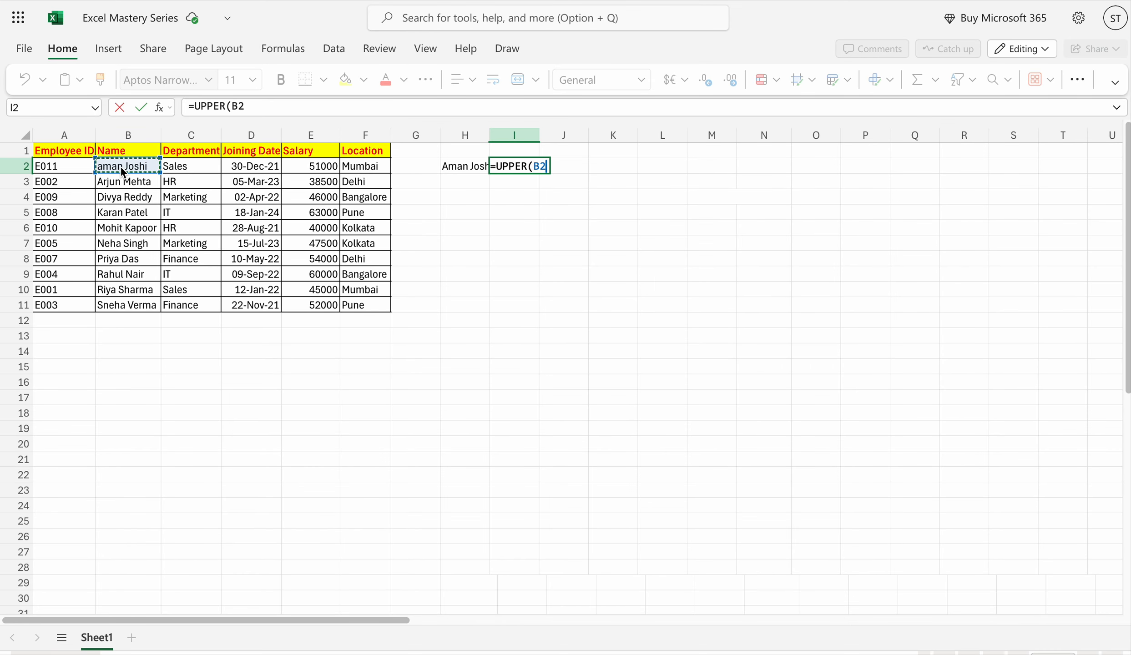
{"action": "key", "text": "Return"}
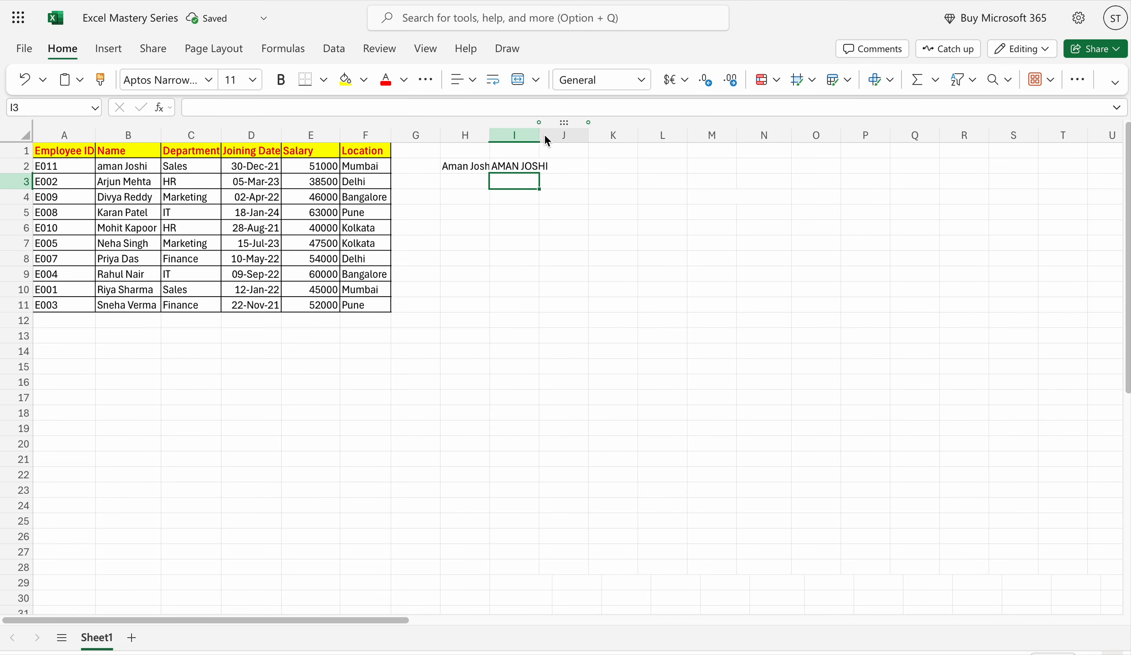
{"action": "left_click_drag", "start_coordinate": [540, 132], "coordinate": [568, 136]}
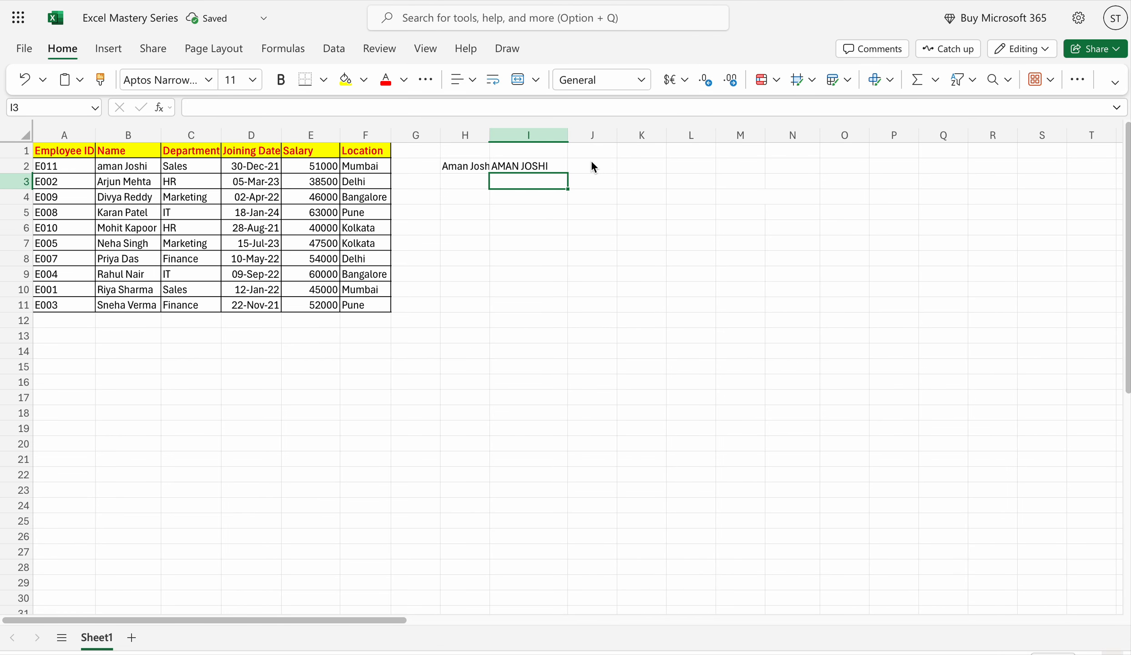
Enter =LOWER(B2) in cell J2 to convert the name to lowercase.
{"action": "left_click", "coordinate": [591, 178]}
{"action": "left_click", "coordinate": [593, 166]}
{"action": "type", "text": "="}
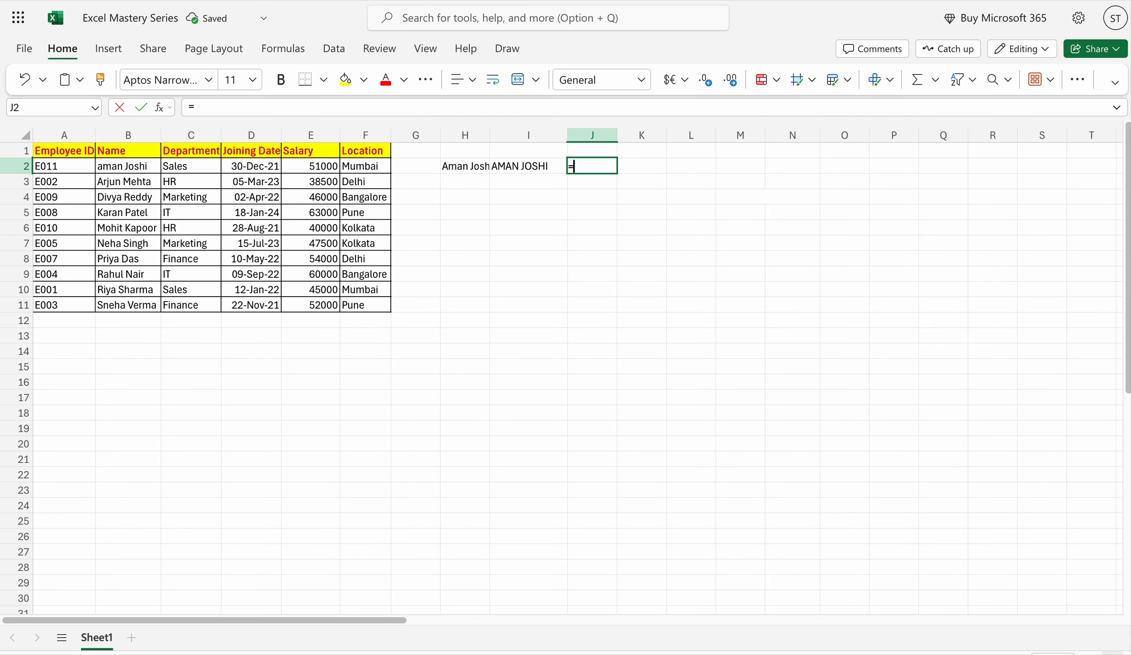
{"action": "type", "text": "lower"}
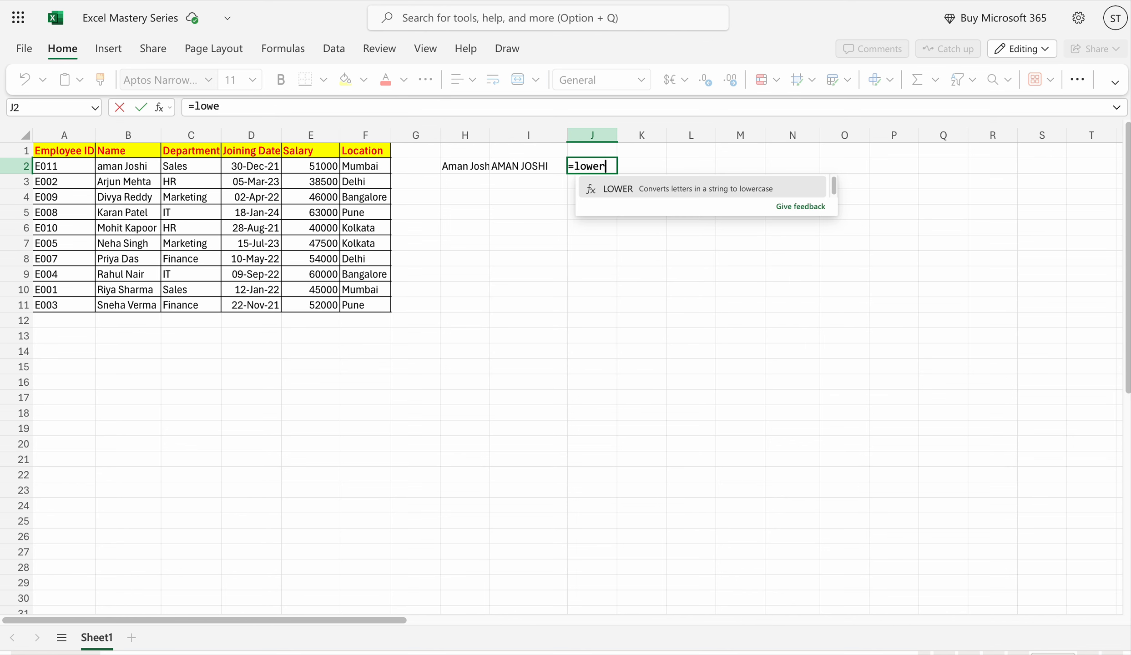
{"action": "key", "text": "Tab"}
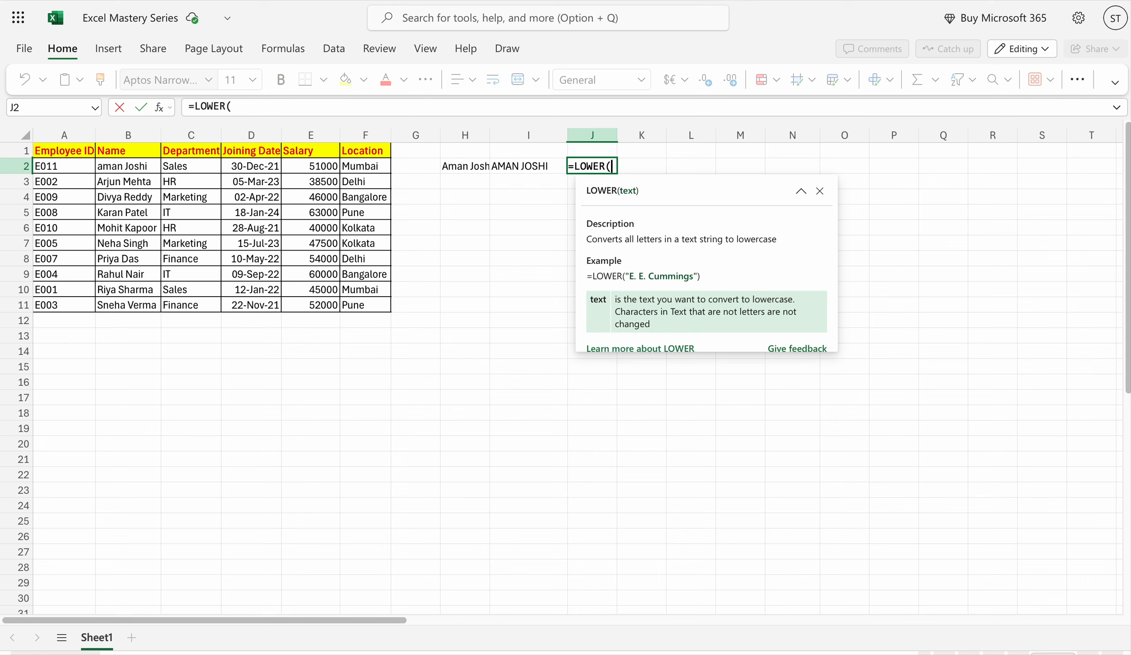
{"action": "left_click", "coordinate": [123, 167]}
{"action": "type", "text": ")"}
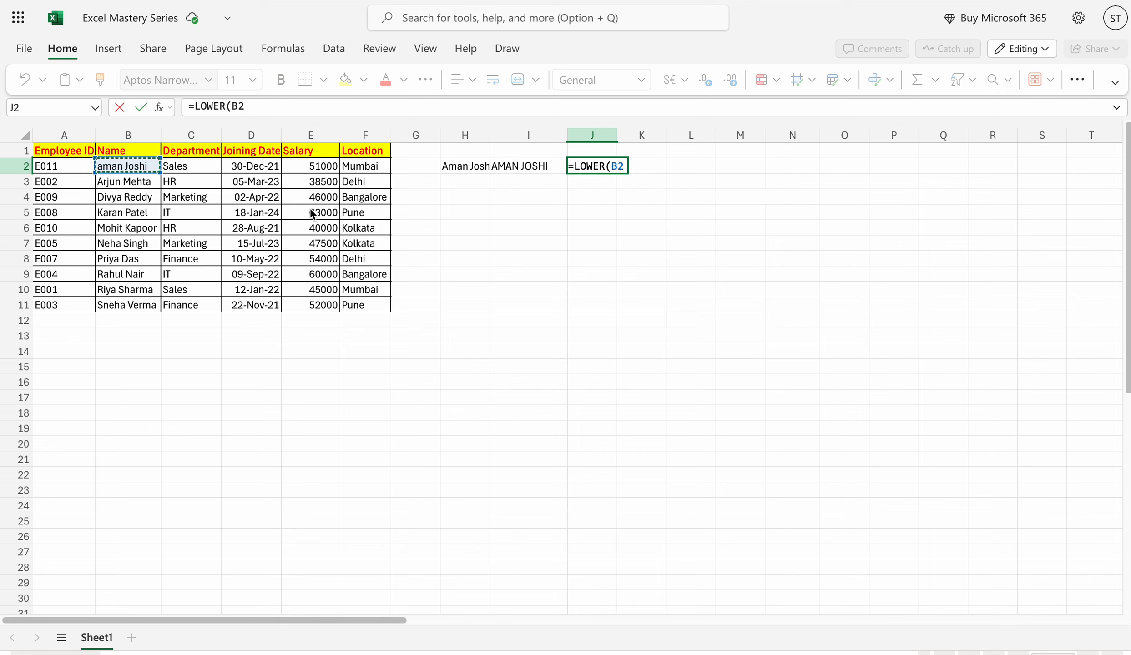
{"action": "key", "text": "Return"}
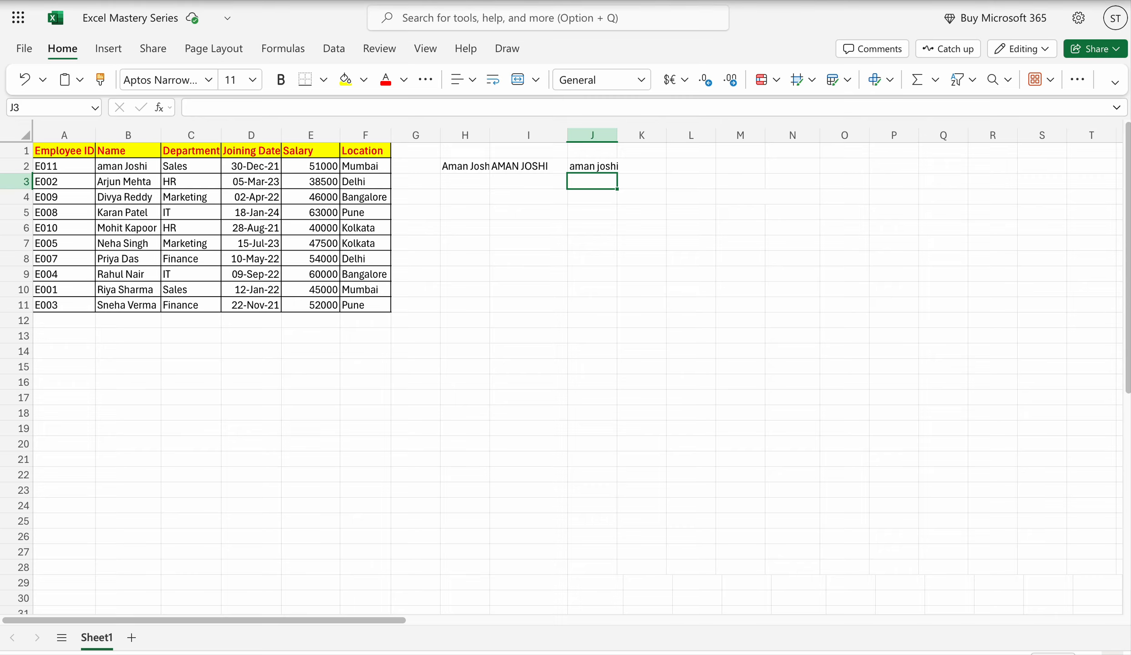
{"action": "key", "text": "Up"}
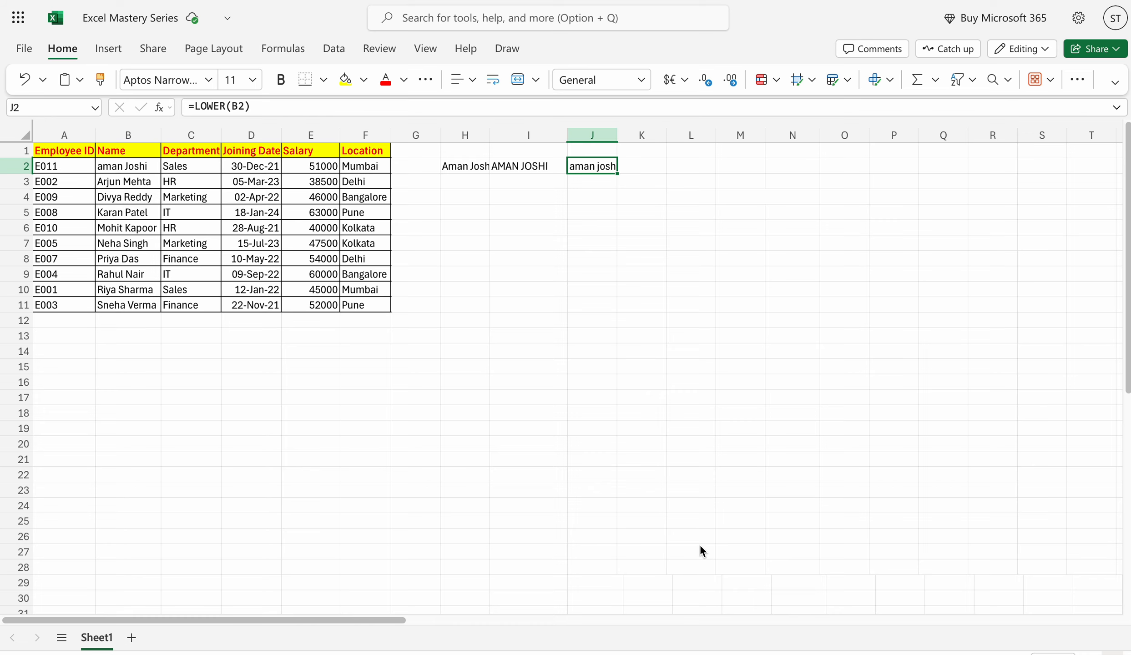
Enter =LEN(B2) in cell K2 to count the characters in the name.
{"action": "left_click", "coordinate": [633, 165]}
{"action": "type", "text": "="}
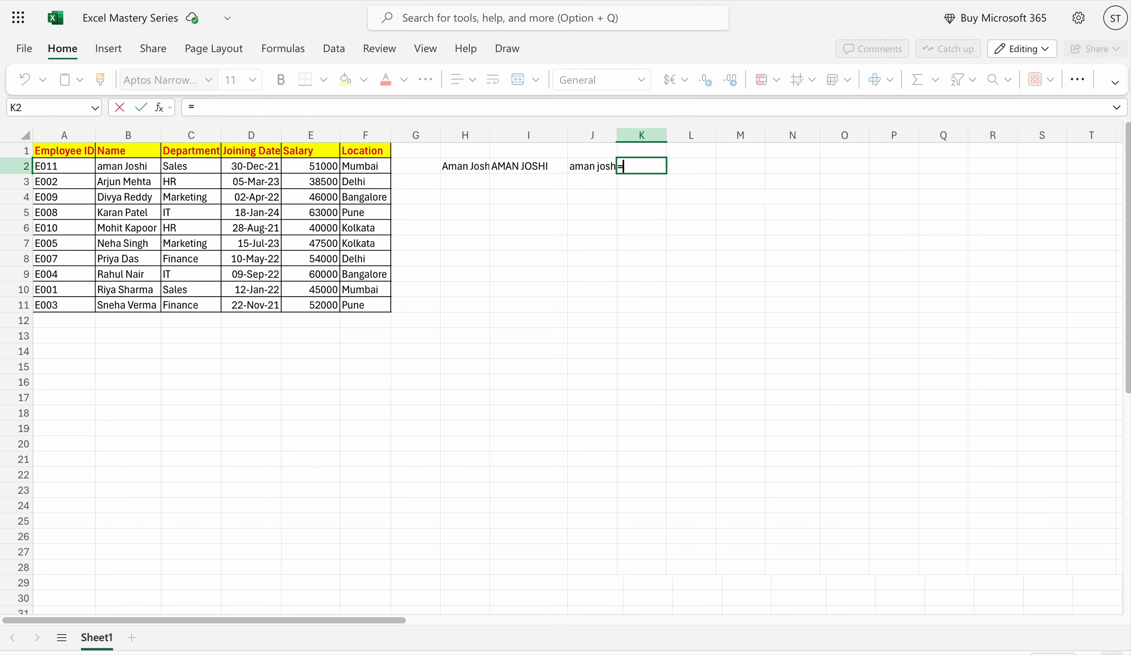
{"action": "type", "text": "LEN("}
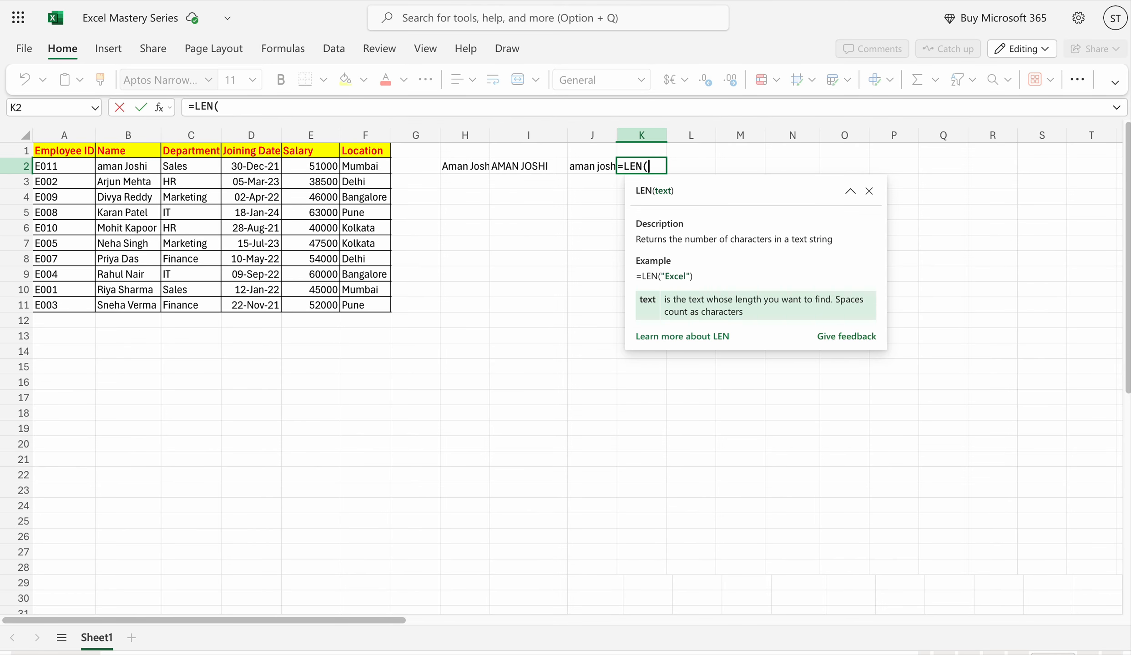
{"action": "key", "text": "Left"}
{"action": "key", "text": "Left"}
{"action": "key", "text": "Left"}
{"action": "key", "text": "Left"}
{"action": "key", "text": "Left"}
{"action": "key", "text": "Left"}
{"action": "key", "text": "Left"}
{"action": "key", "text": "Left"}
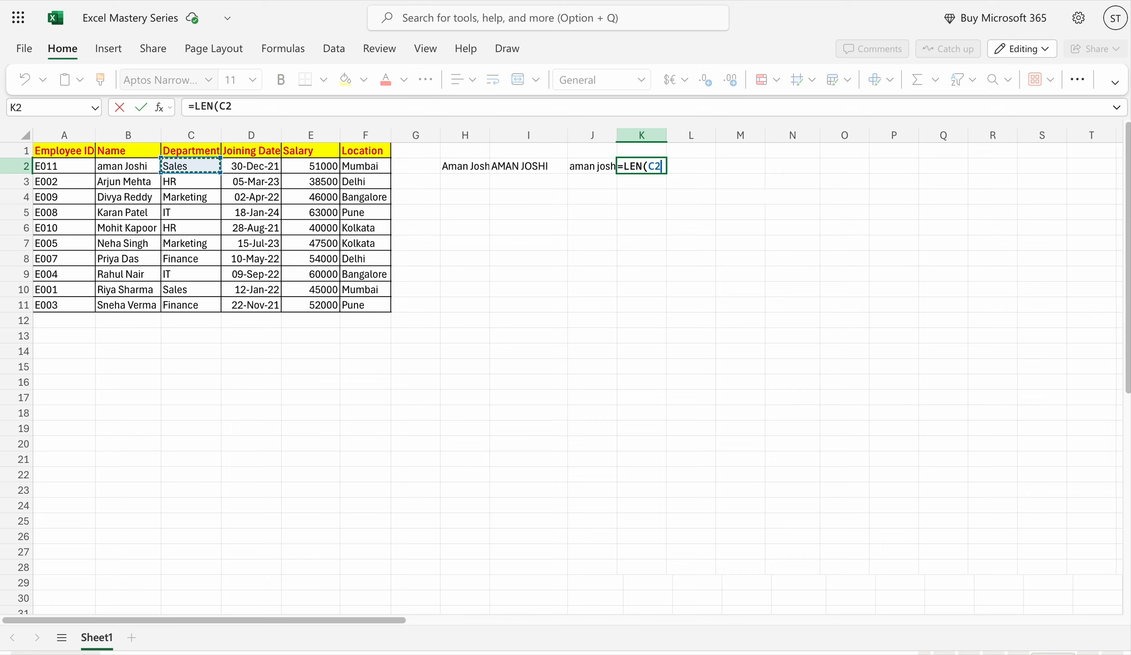
{"action": "key", "text": "Left"}
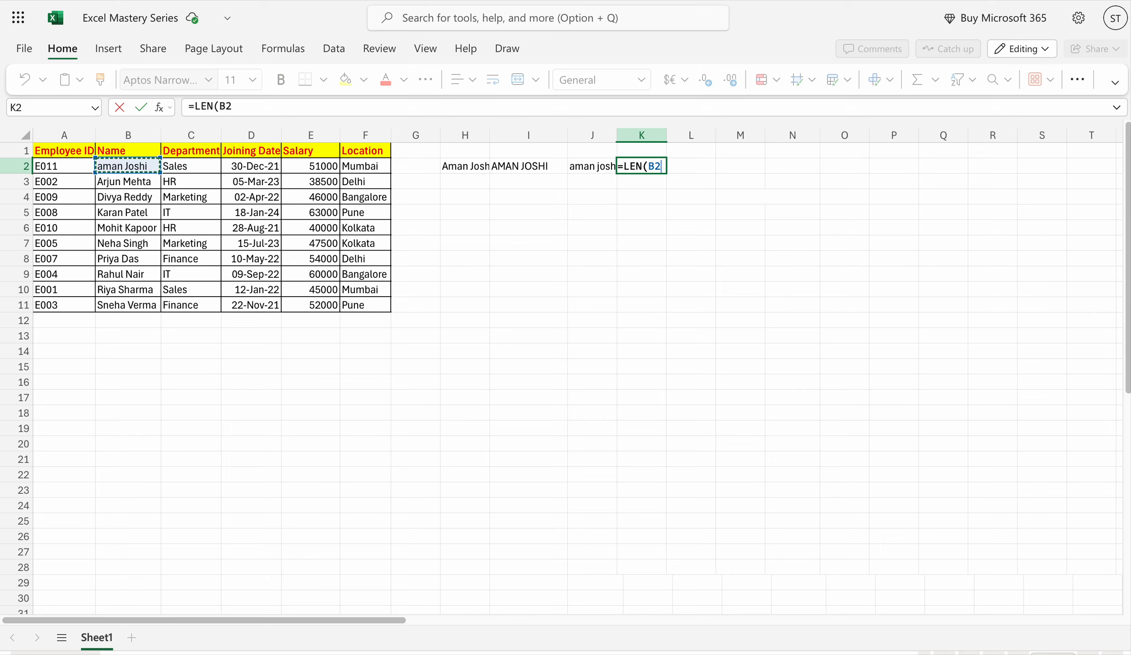
{"action": "key", "text": "Return"}
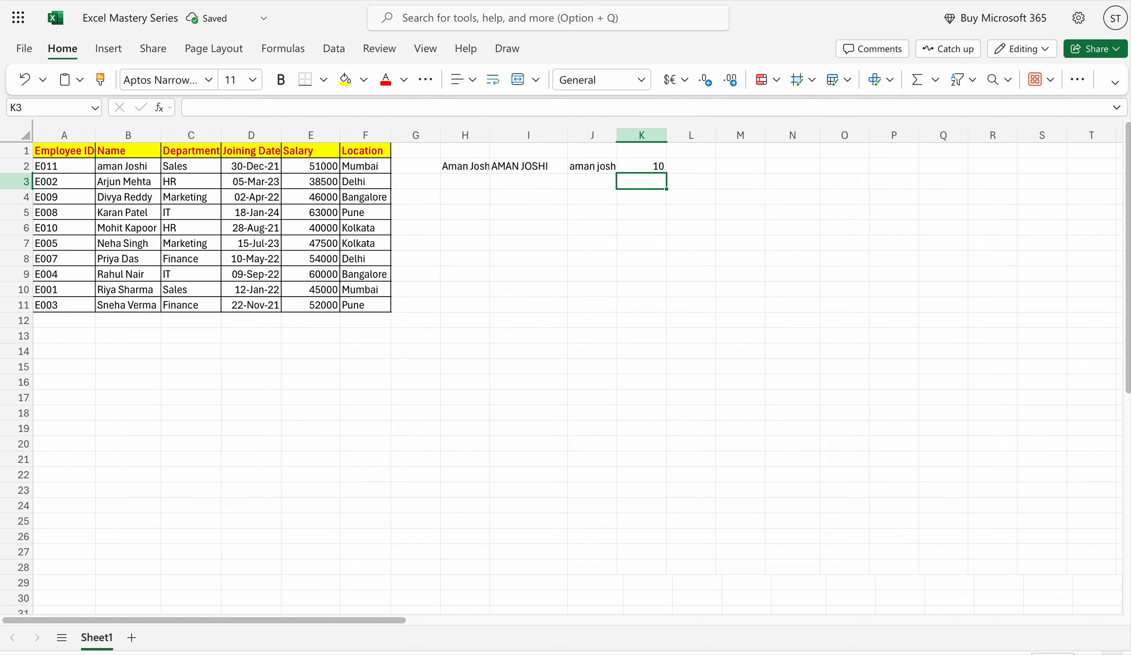
{"action": "key", "text": "Up"}
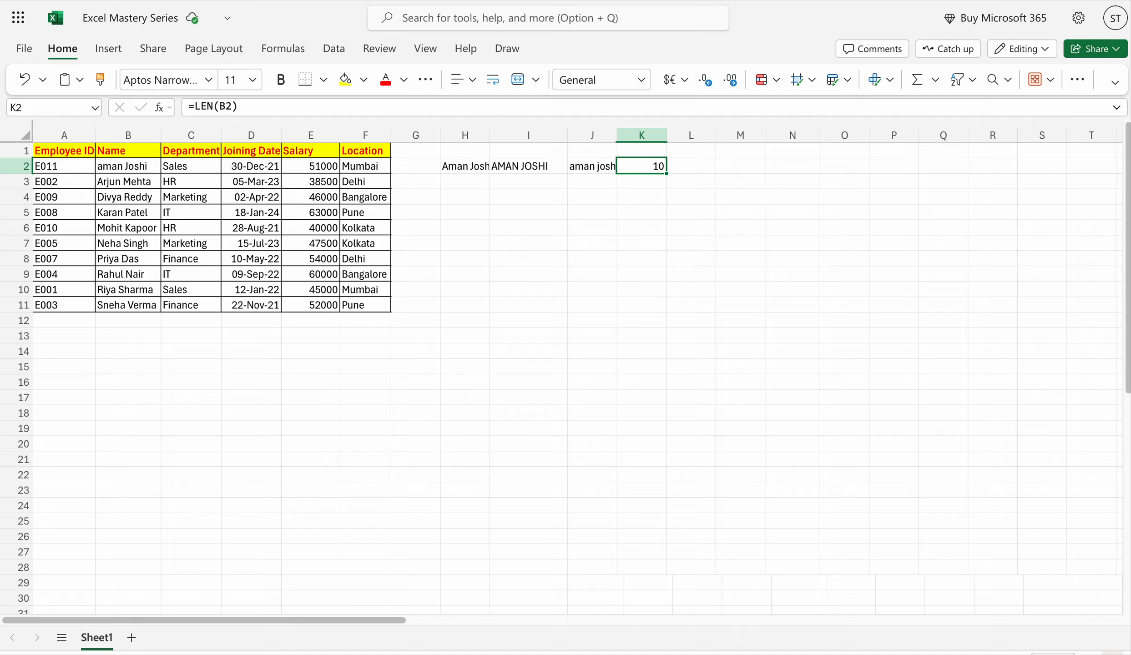
Enter a TRIM formula in cell L2 that removes extra spaces from the location in F2.
{"action": "left_click", "coordinate": [686, 170]}
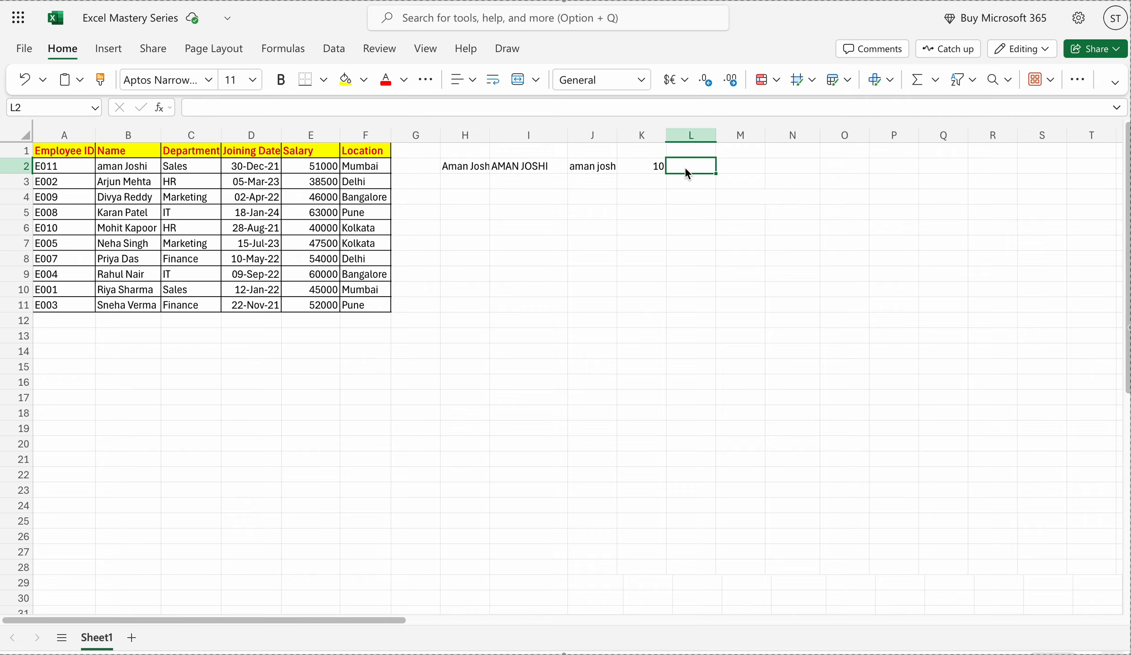
{"action": "type", "text": "=tri"}
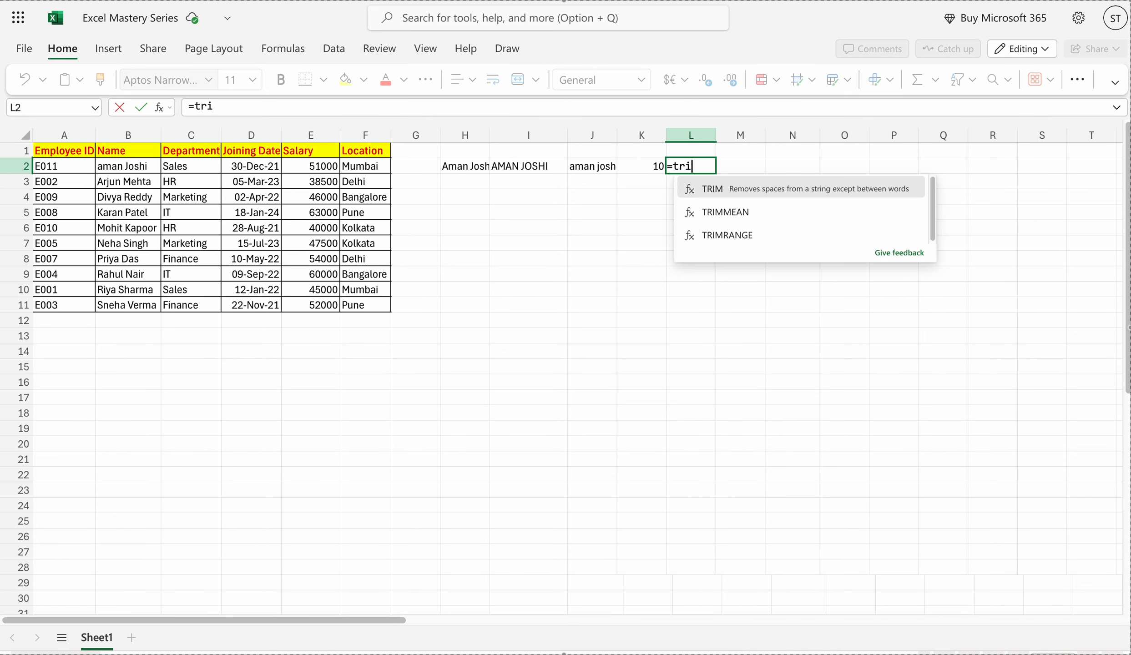
{"action": "key", "text": "Tab"}
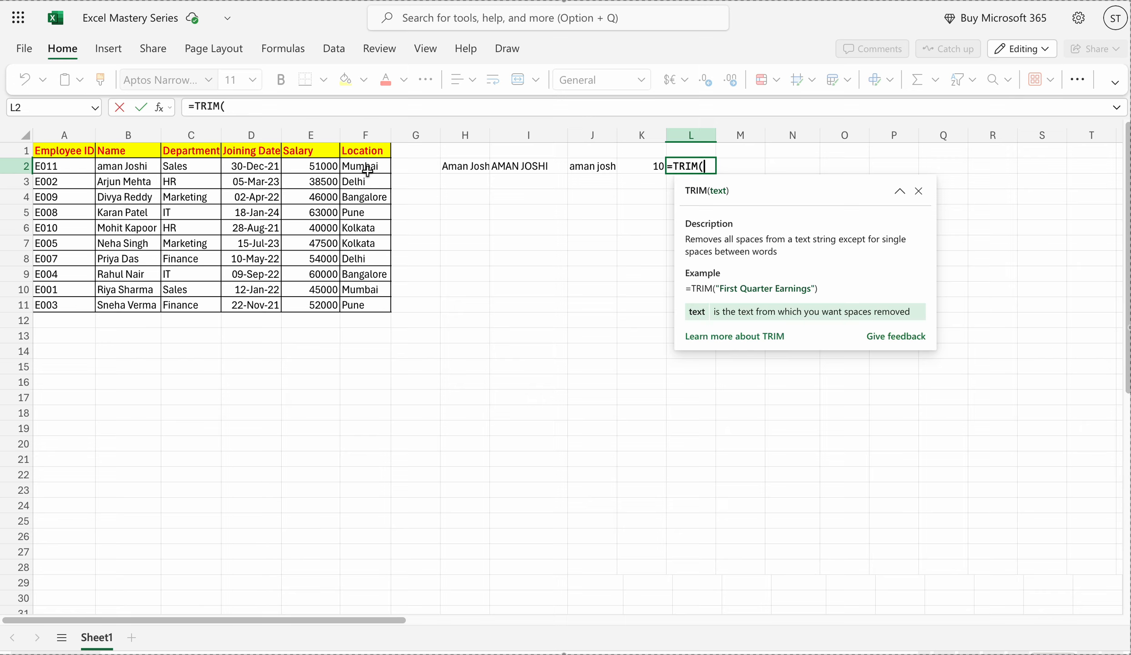
{"action": "left_click", "coordinate": [368, 172]}
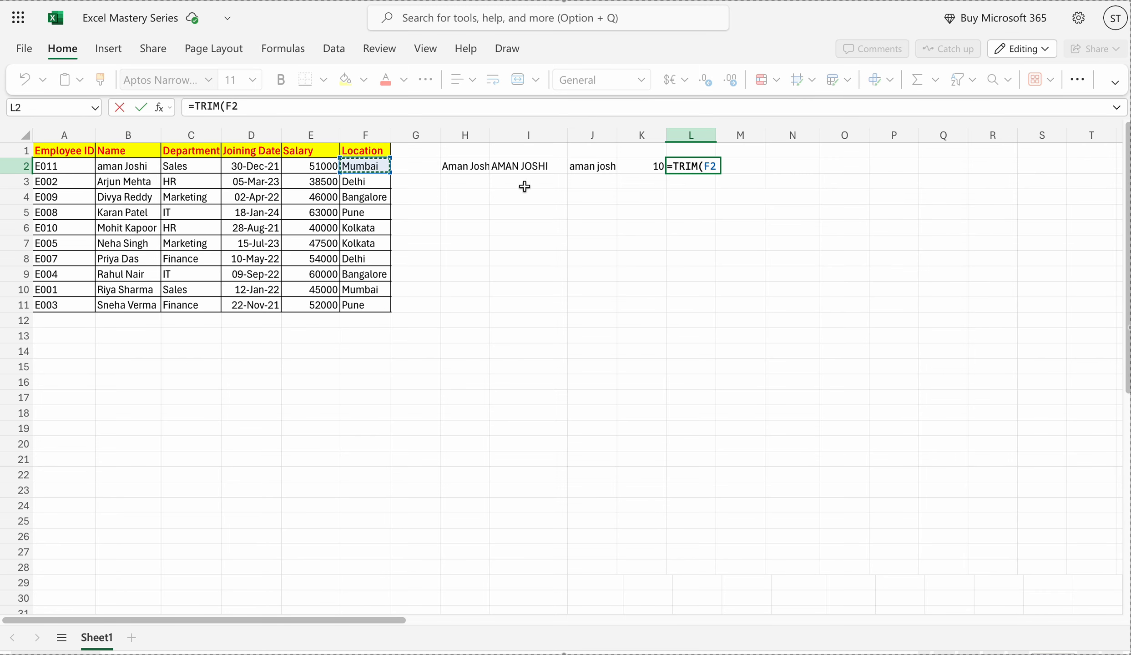
{"action": "key", "text": "Return"}
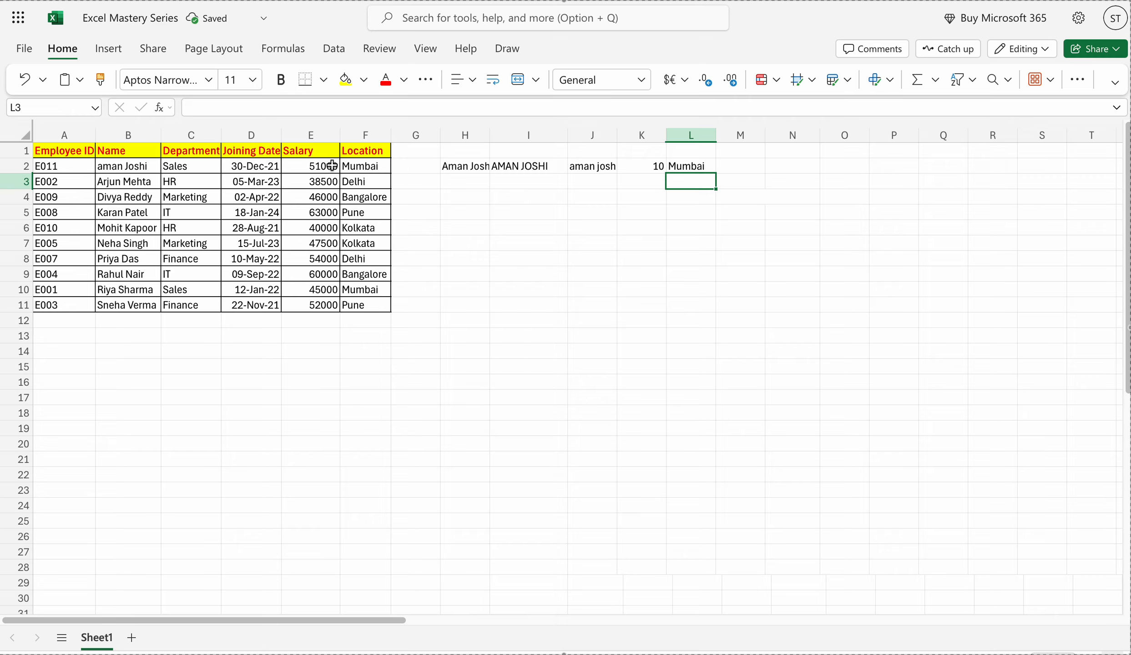
Add leading spaces before Mumbai in cell F2 to test the TRIM formula.
{"action": "left_click", "coordinate": [351, 167]}
{"action": "left_click", "coordinate": [189, 108]}
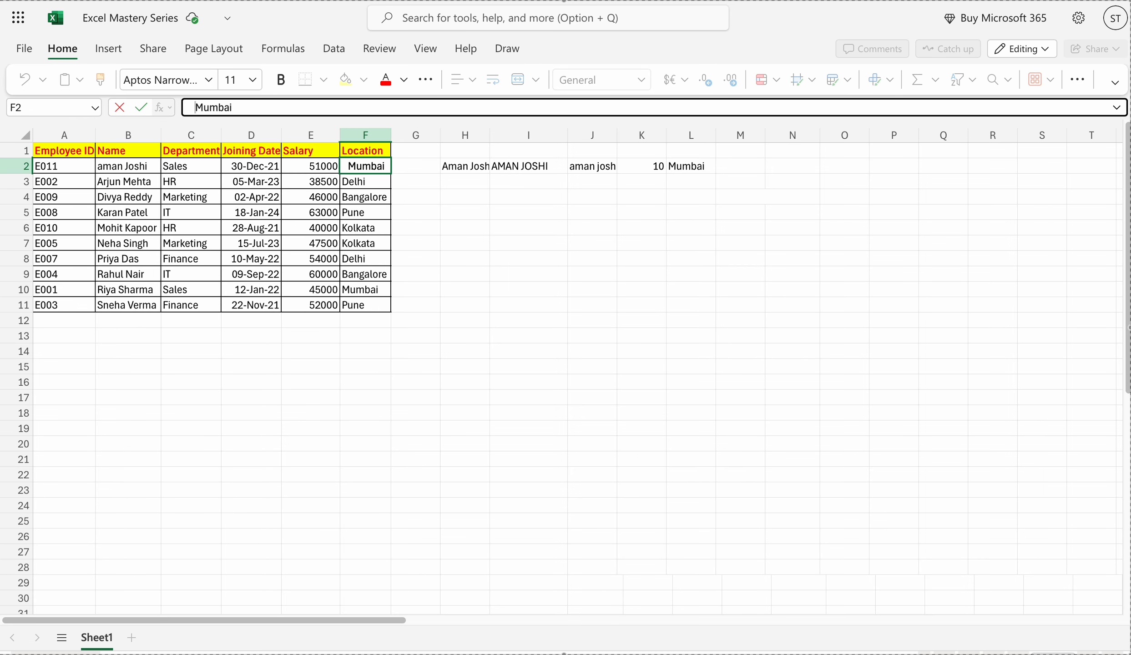
{"action": "key", "text": "Return"}
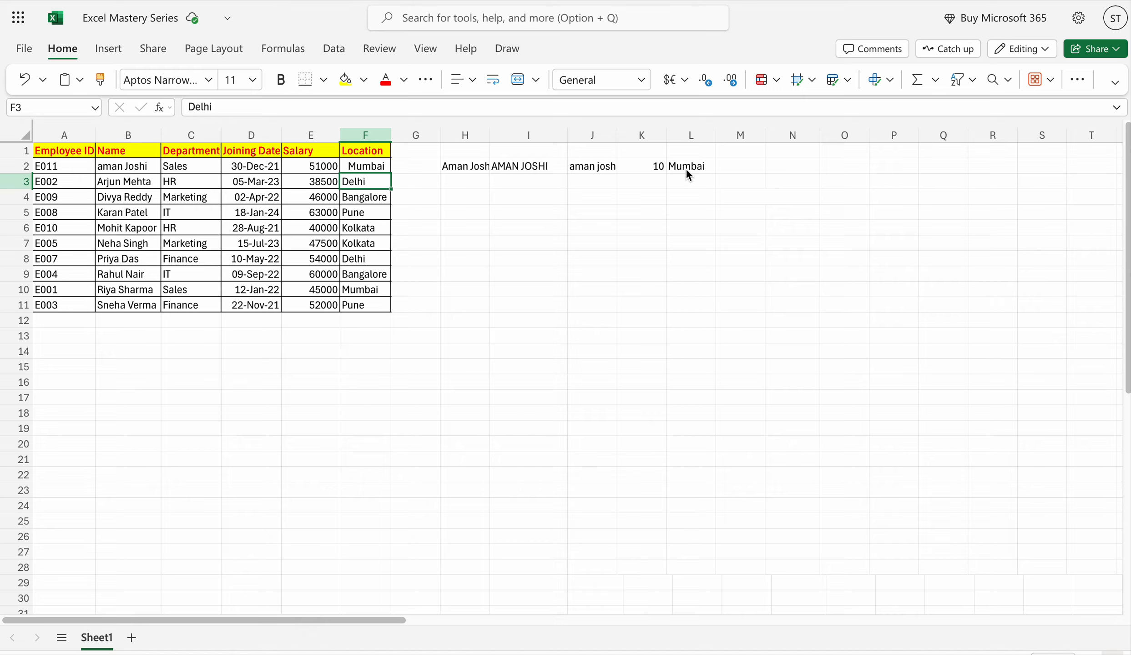
Enter =LEFT(B2,4) in cell M2 to extract the first four characters of the name.
{"action": "left_click", "coordinate": [733, 171]}
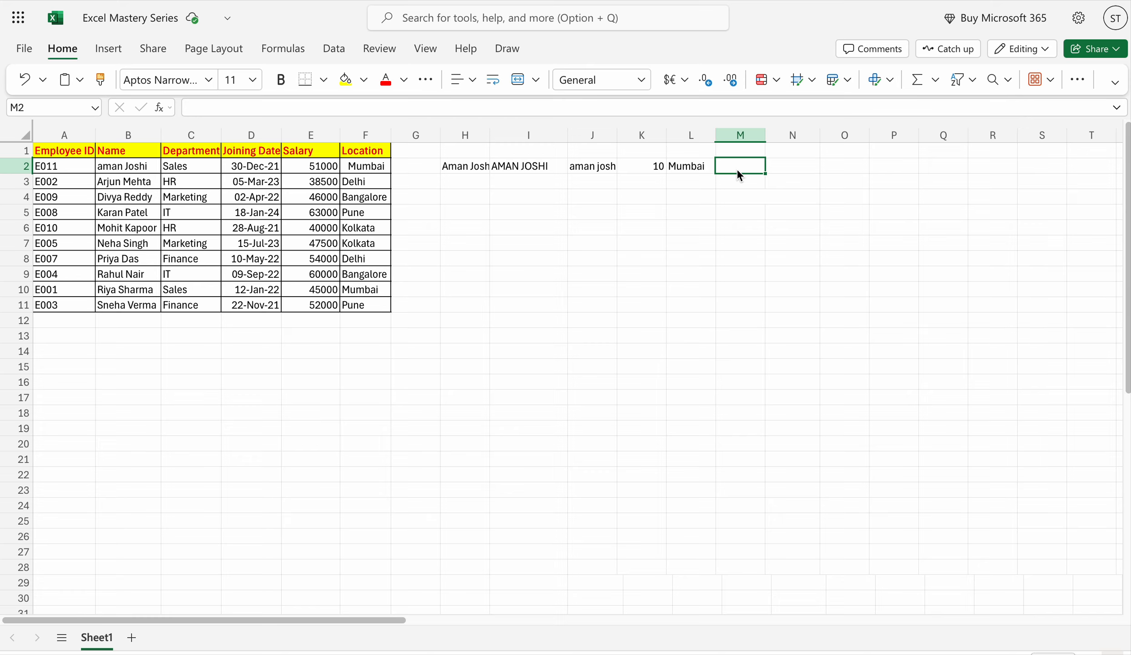
{"action": "type", "text": "=l"}
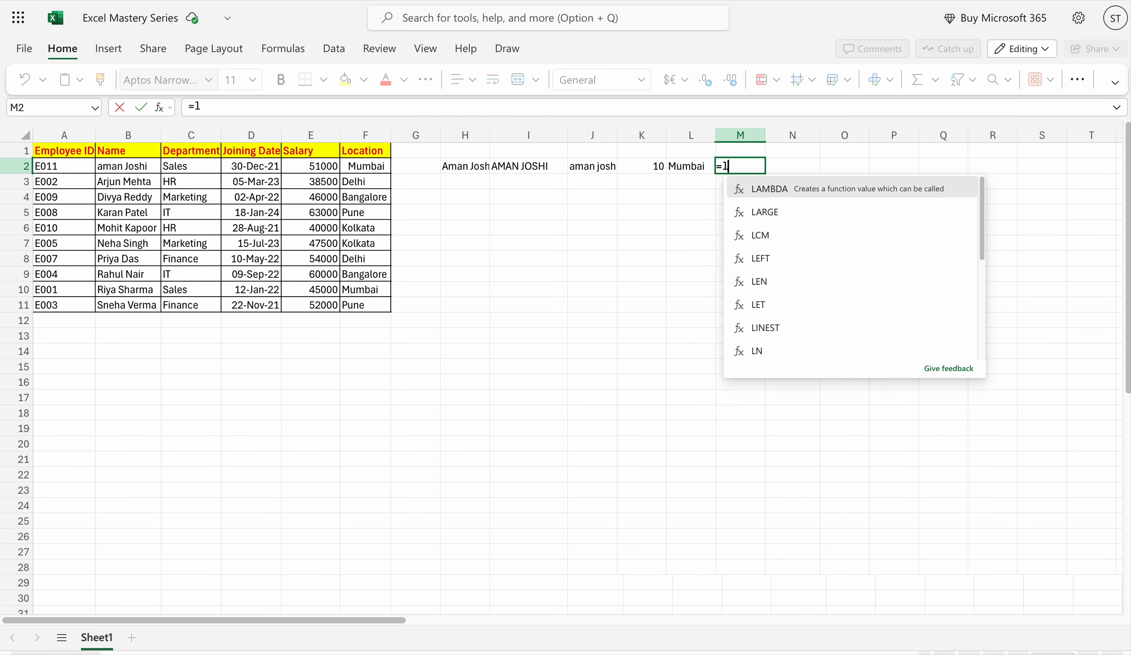
{"action": "type", "text": "eft"}
{"action": "key", "text": "Tab"}
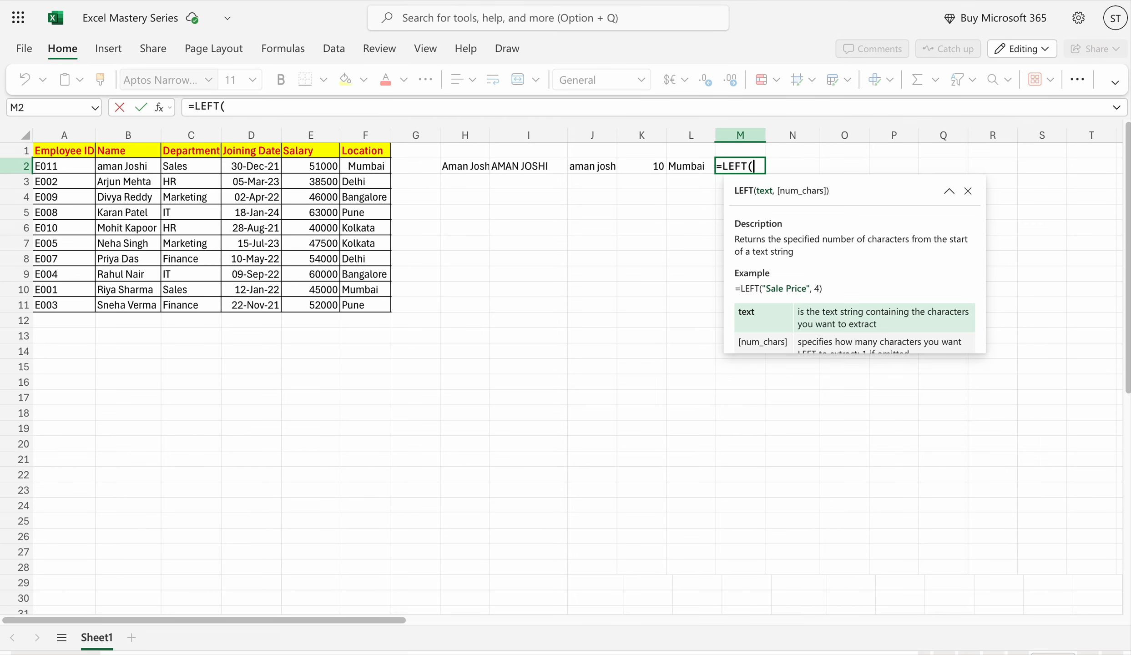
{"action": "left_click", "coordinate": [140, 167]}
{"action": "type", "text": ","}
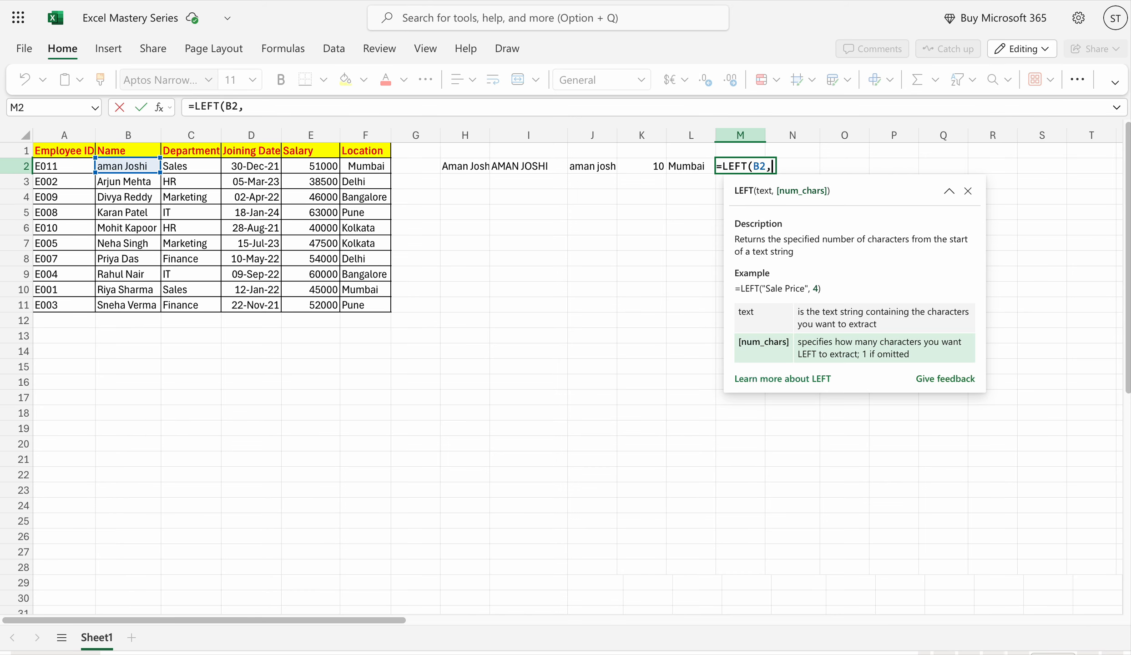
{"action": "type", "text": "4"}
{"action": "key", "text": "Return"}
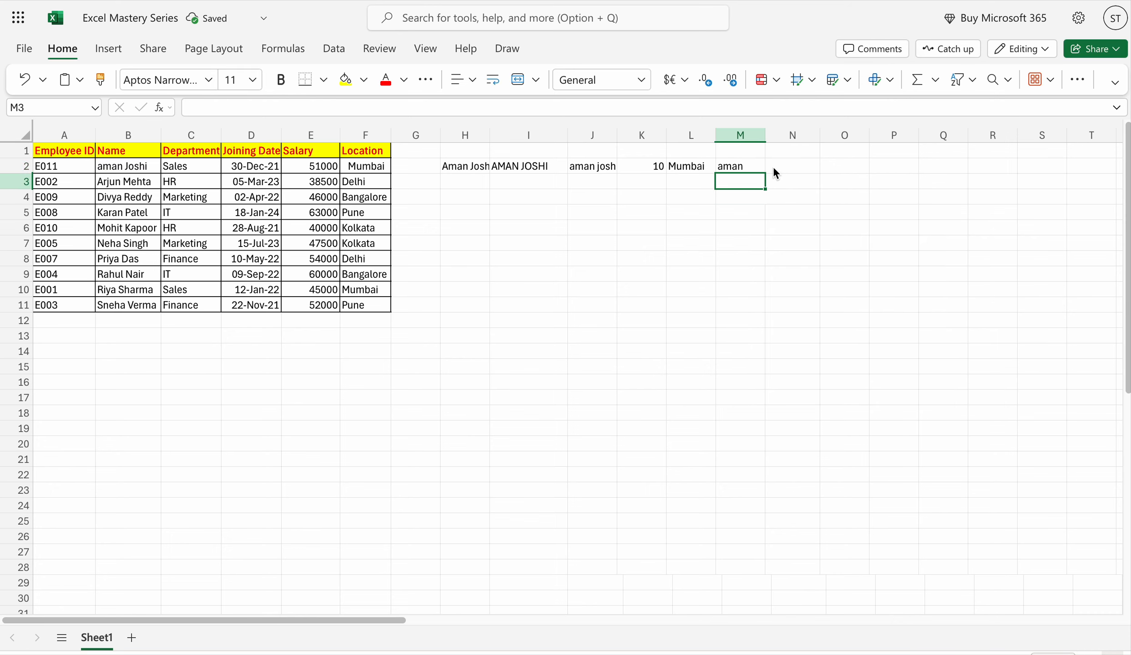
Change the number of characters extracted by the LEFT formula in M2 to 6.
{"action": "left_click", "coordinate": [751, 169]}
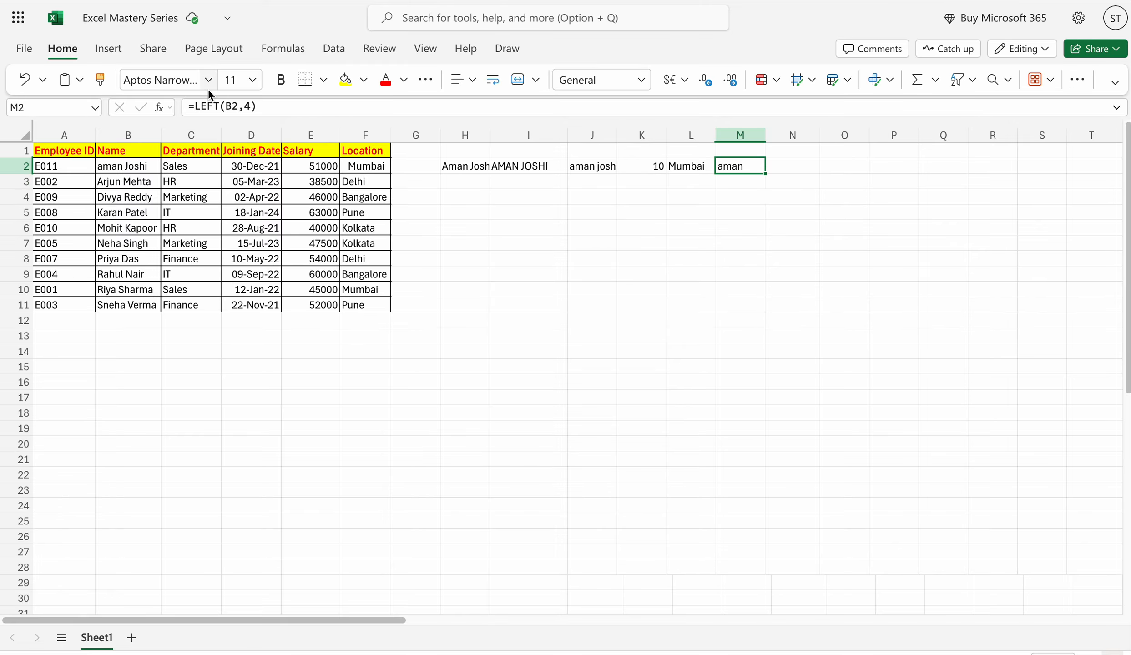
{"action": "left_click", "coordinate": [250, 104]}
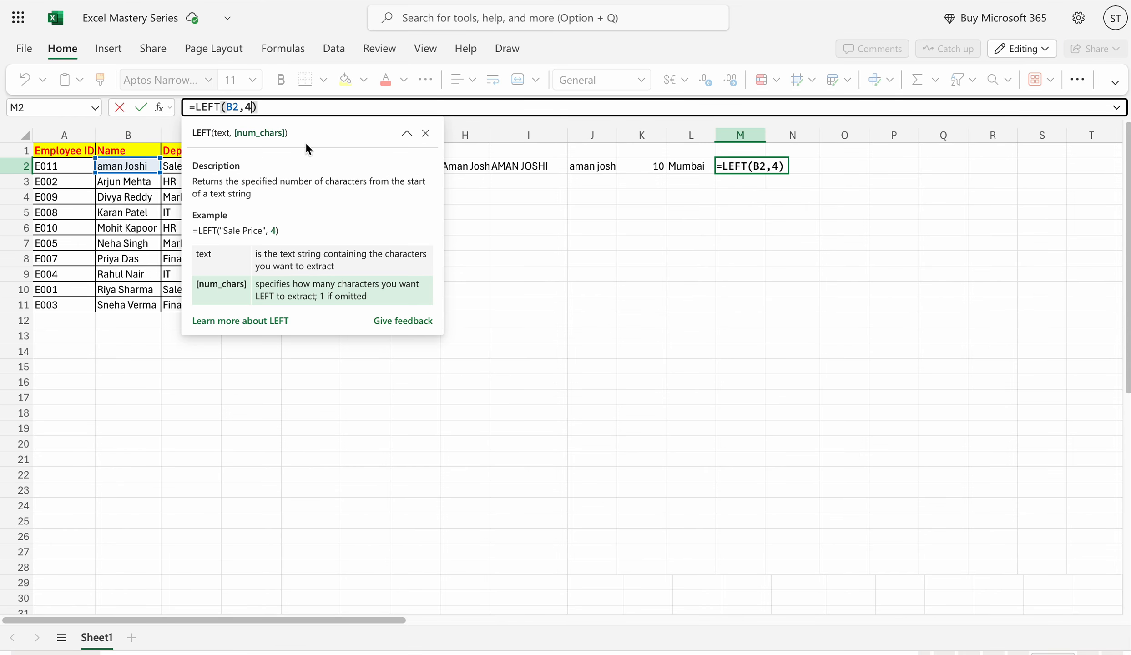
{"action": "key", "text": "BackSpace"}
{"action": "type", "text": "6"}
{"action": "key", "text": "Return"}
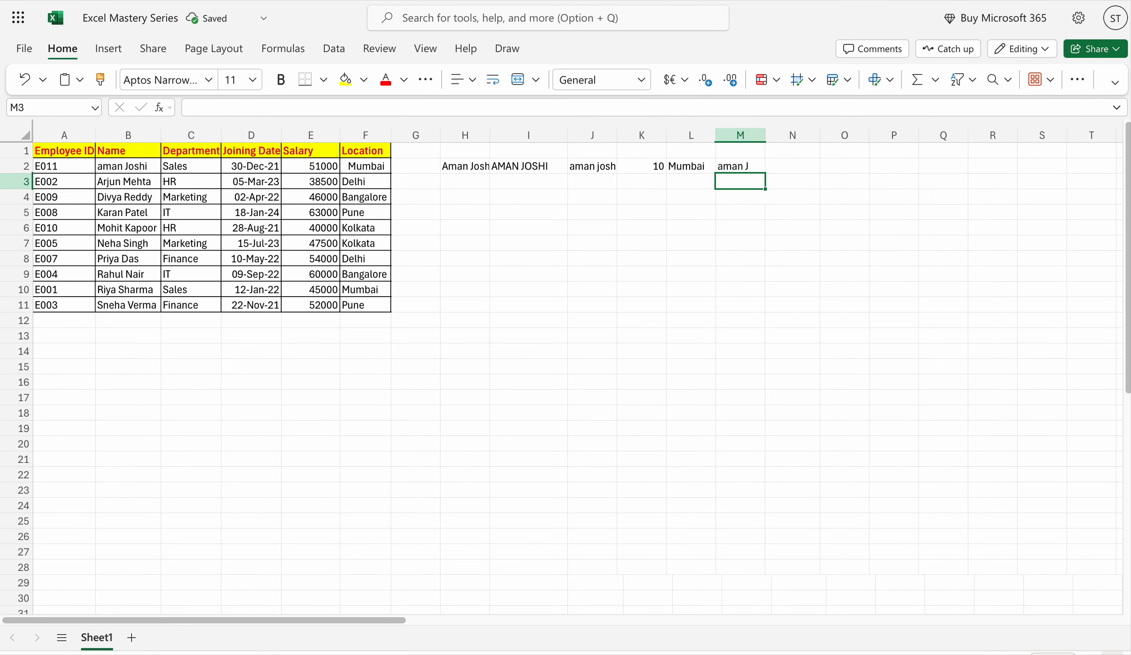
Set the character count of the LEFT formula in M2 back to 4.
{"action": "left_click", "coordinate": [757, 165]}
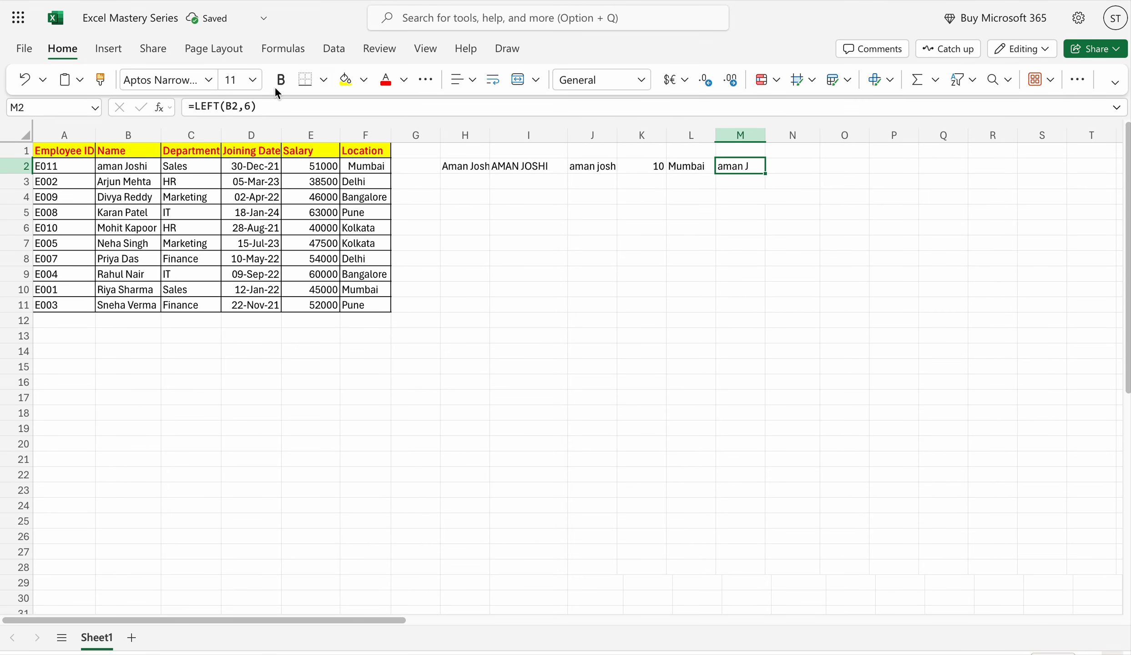
{"action": "left_click", "coordinate": [249, 106]}
{"action": "key", "text": "BackSpace"}
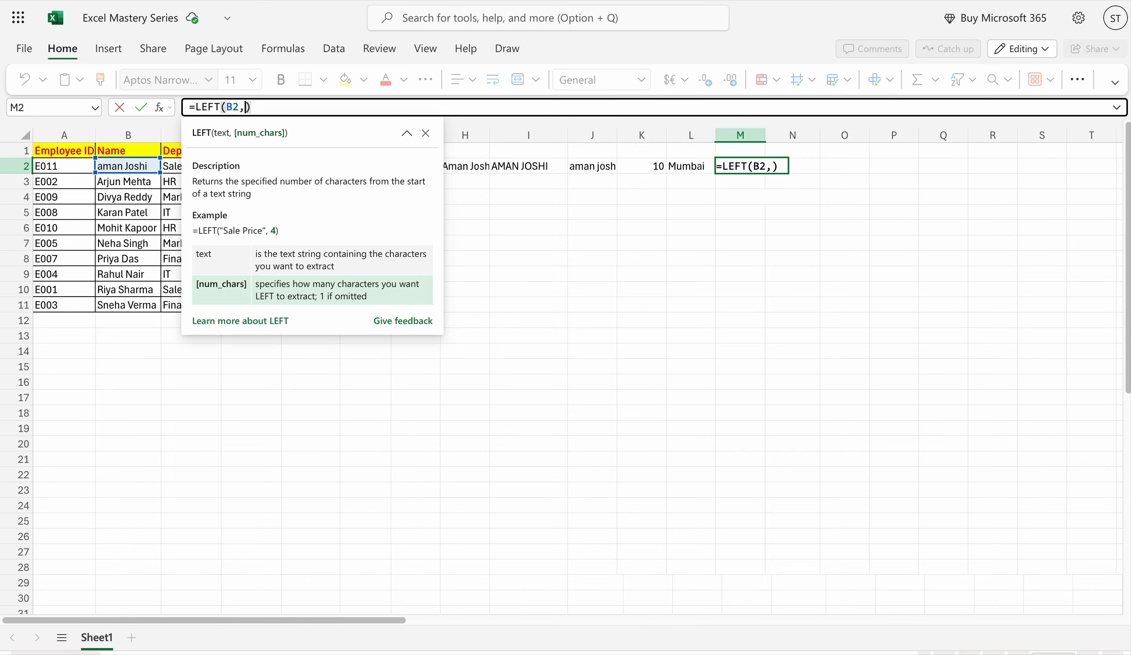
{"action": "type", "text": "4"}
{"action": "key", "text": "Return"}
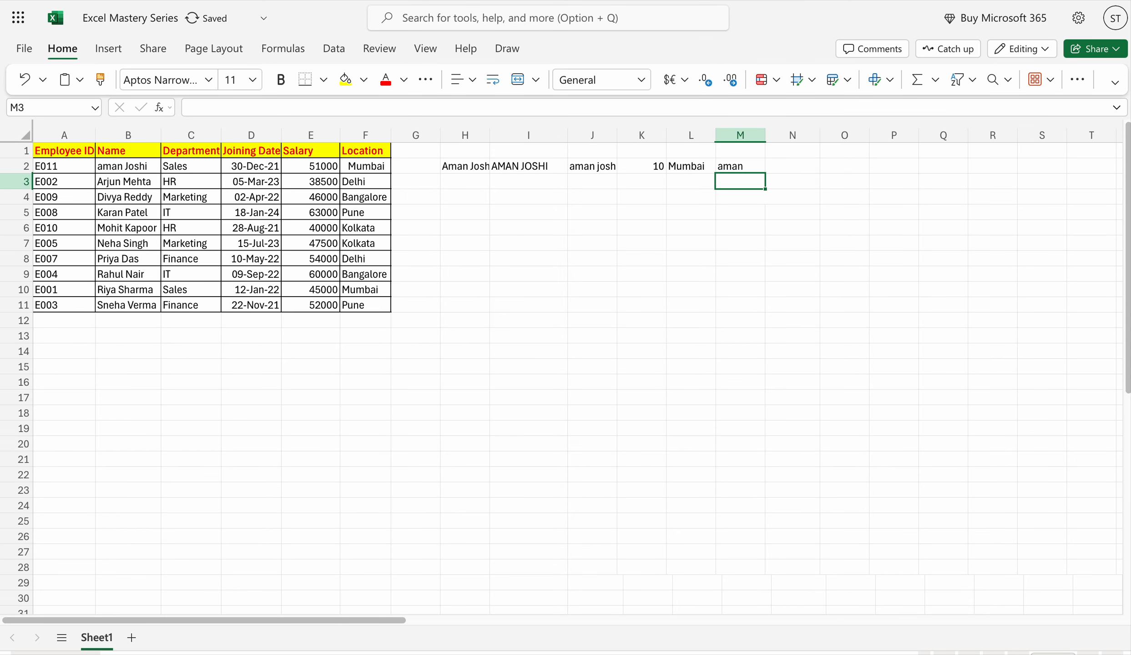
Enter =RIGHT(B2,5) in cell N2 to extract the last five characters of the name.
{"action": "left_click", "coordinate": [786, 171]}
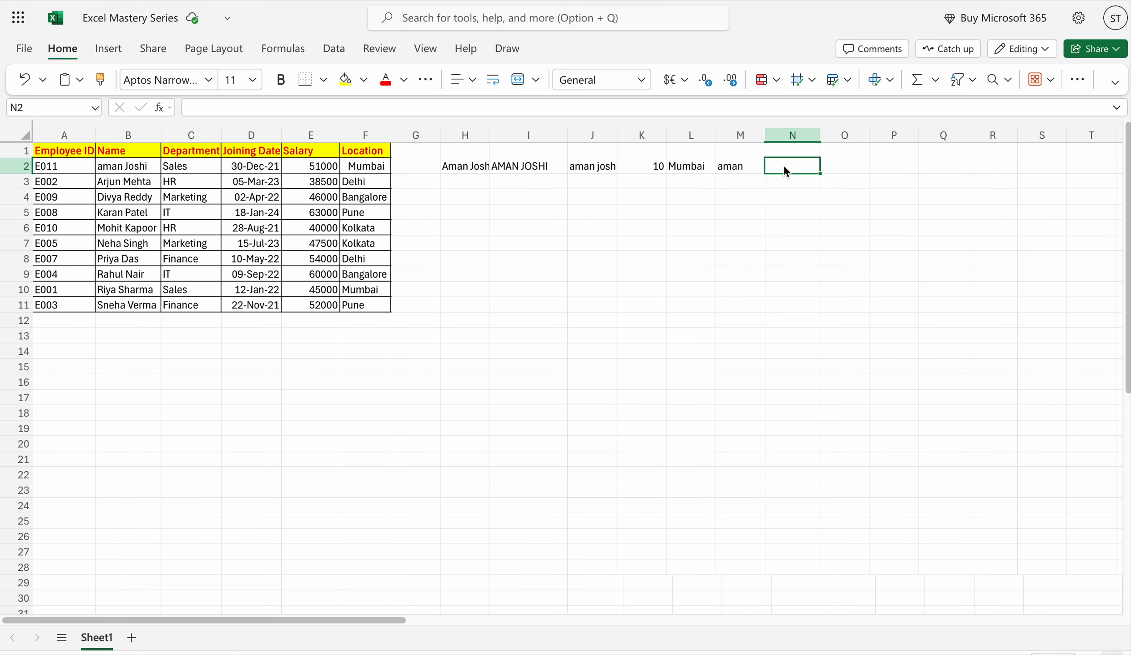
{"action": "type", "text": "=RIGHT("}
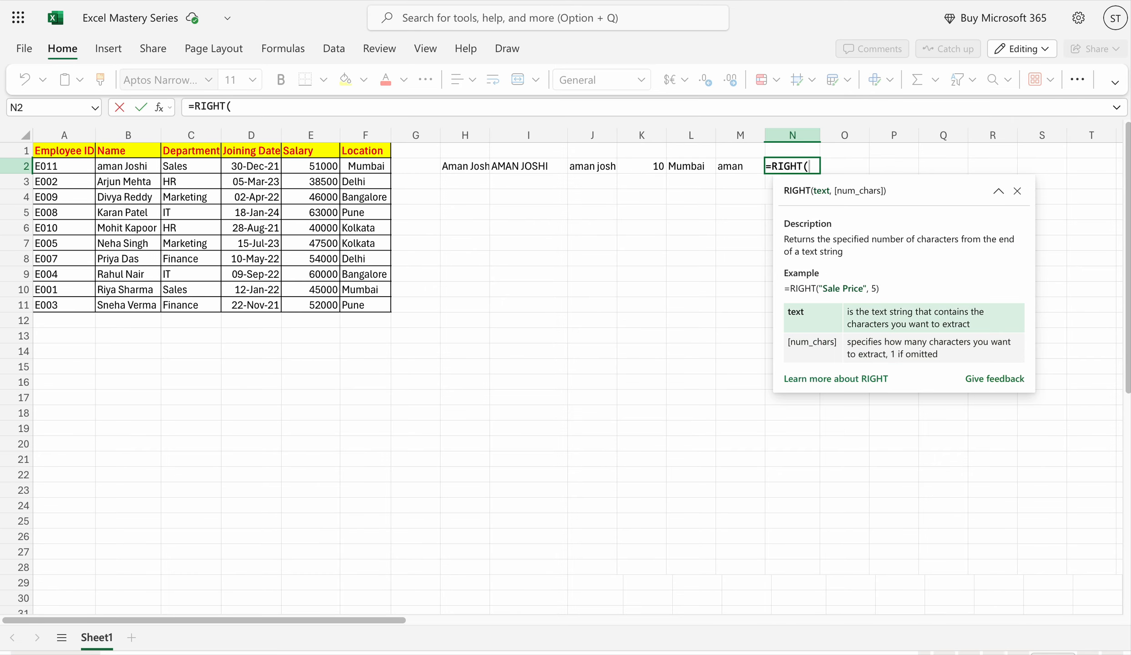
{"action": "left_click", "coordinate": [131, 168]}
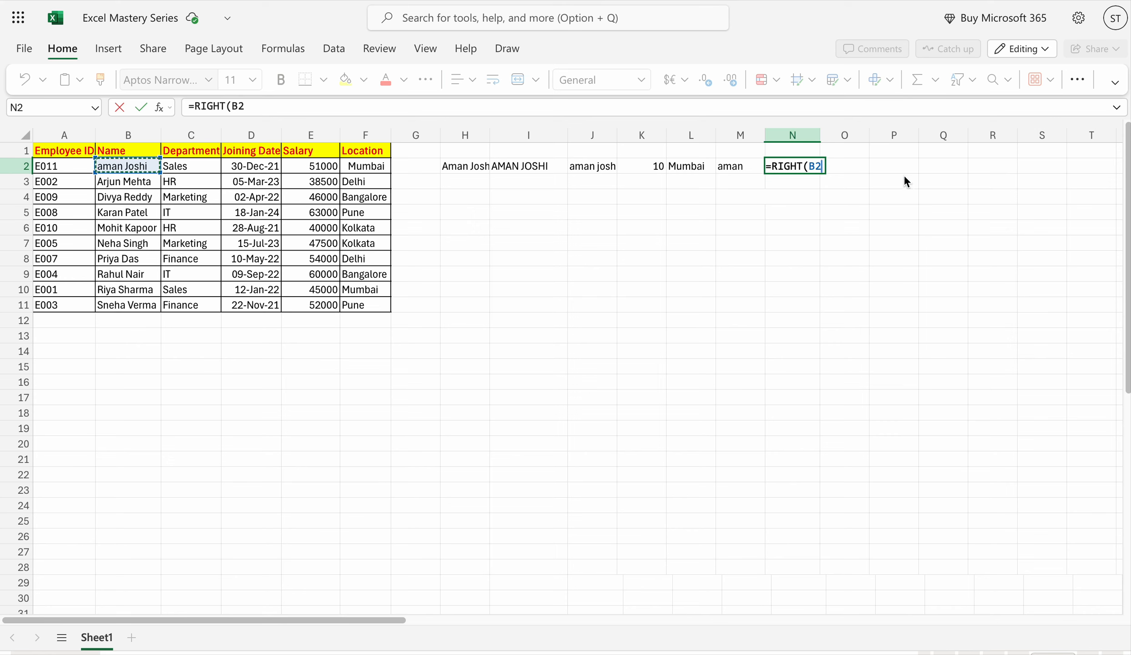
{"action": "type", "text": ",5"}
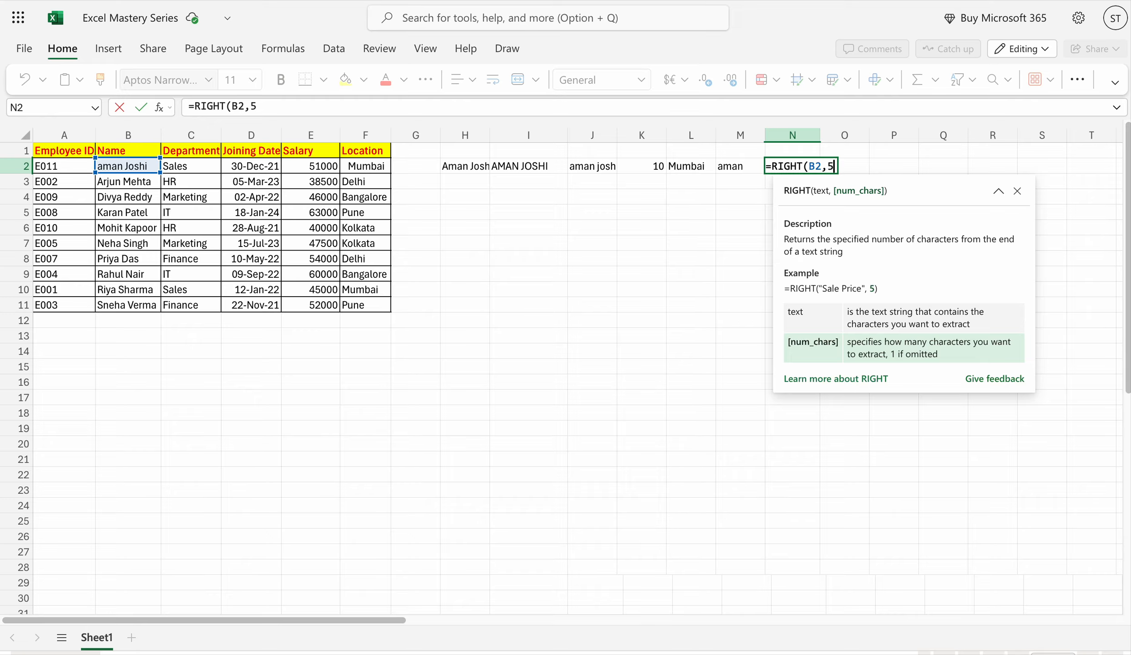
{"action": "key", "text": "Return"}
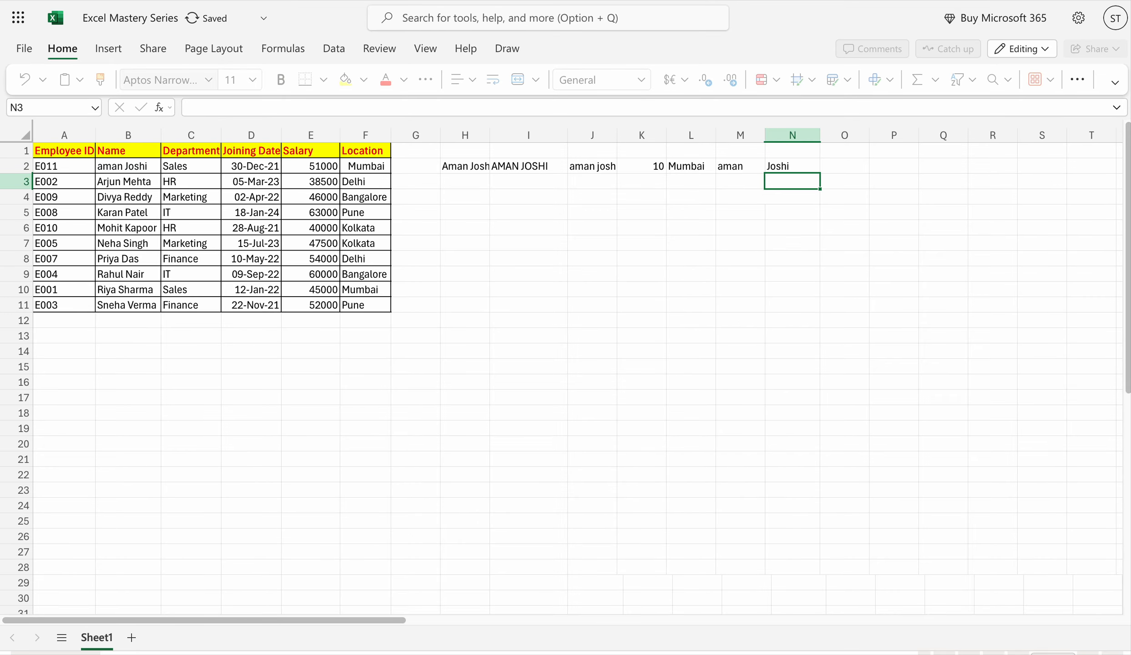
Try a character count of 7 in the RIGHT formula in N2, and undo that change.
{"action": "left_click", "coordinate": [802, 168]}
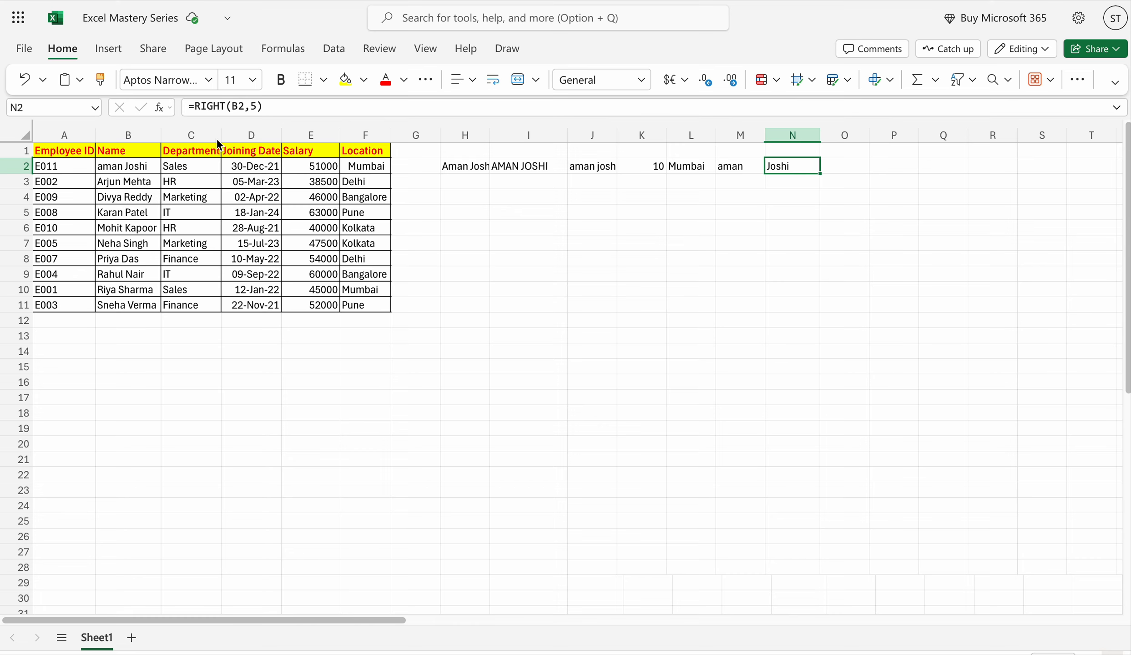
{"action": "left_click", "coordinate": [259, 107]}
{"action": "key", "text": "BackSpace"}
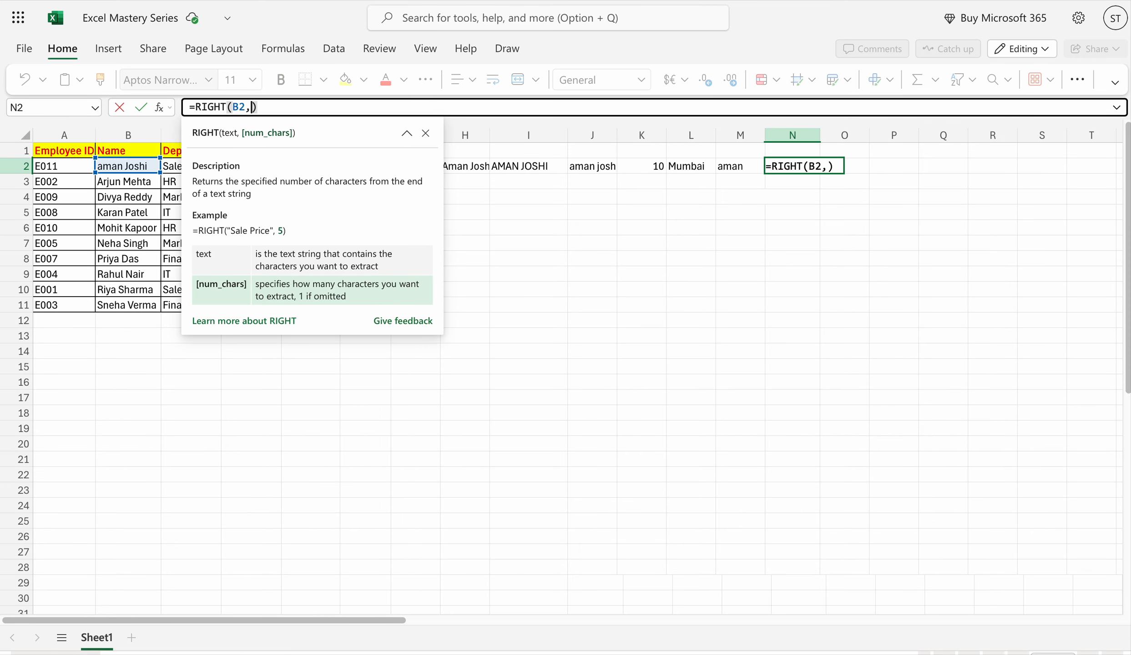
{"action": "type", "text": "7"}
{"action": "key", "text": "Return"}
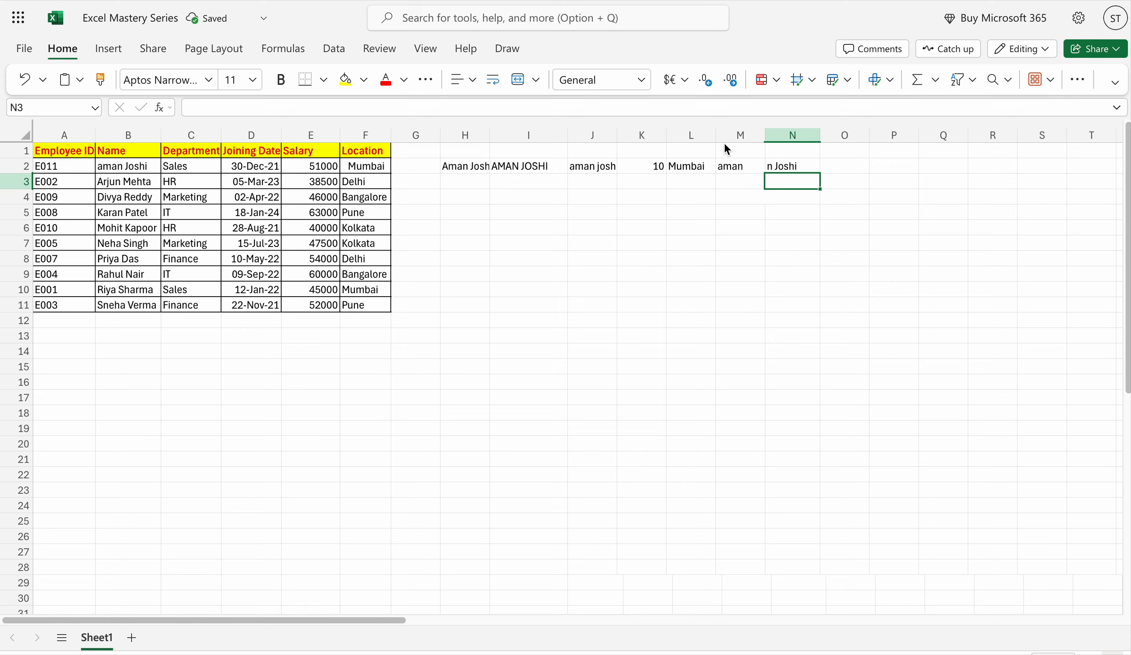
{"action": "key", "text": "ctrl+z"}
Enter =MID(B2,3,4) in cell O2 to extract four characters of the name starting at the third.
{"action": "left_click", "coordinate": [833, 169]}
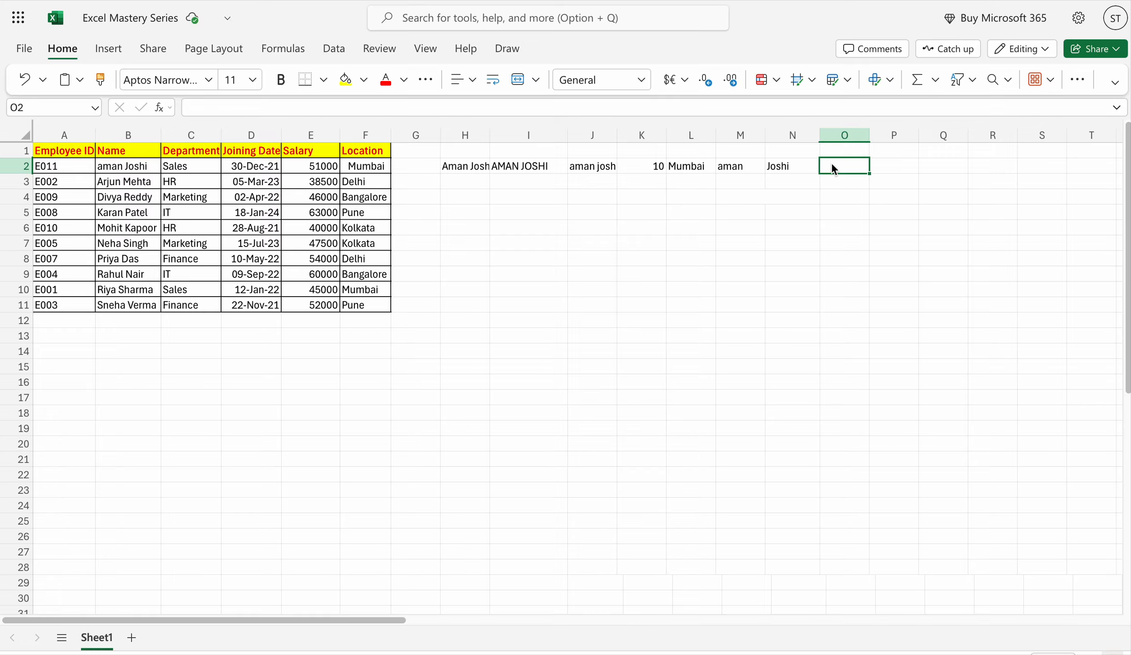
{"action": "type", "text": "=mi"}
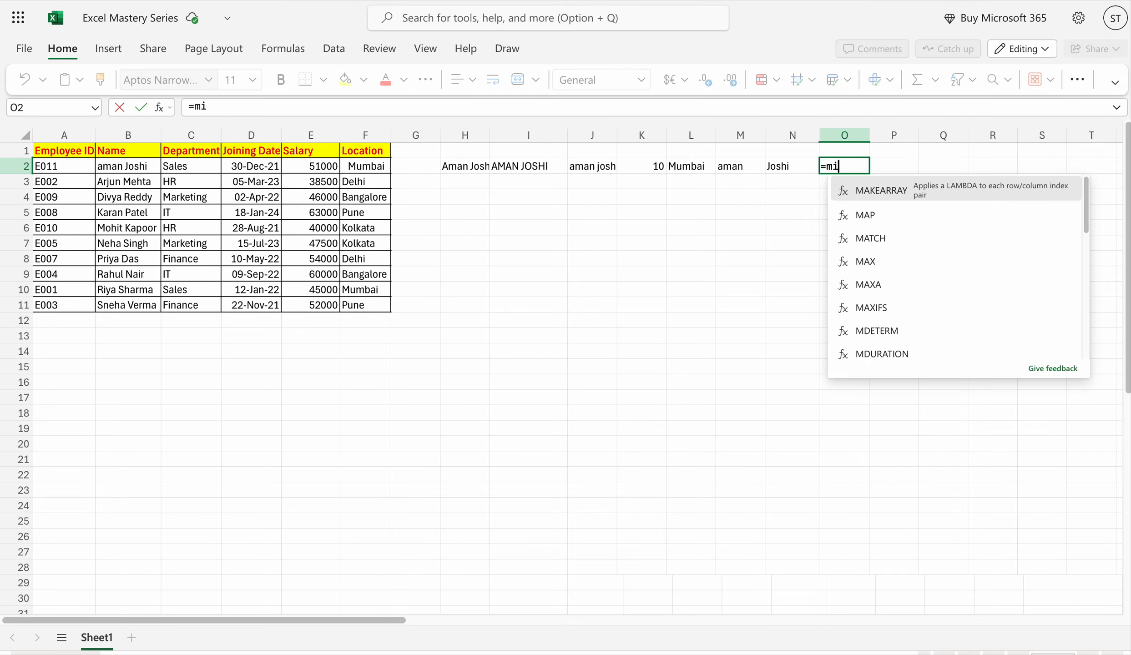
{"action": "type", "text": "d"}
{"action": "key", "text": "Tab"}
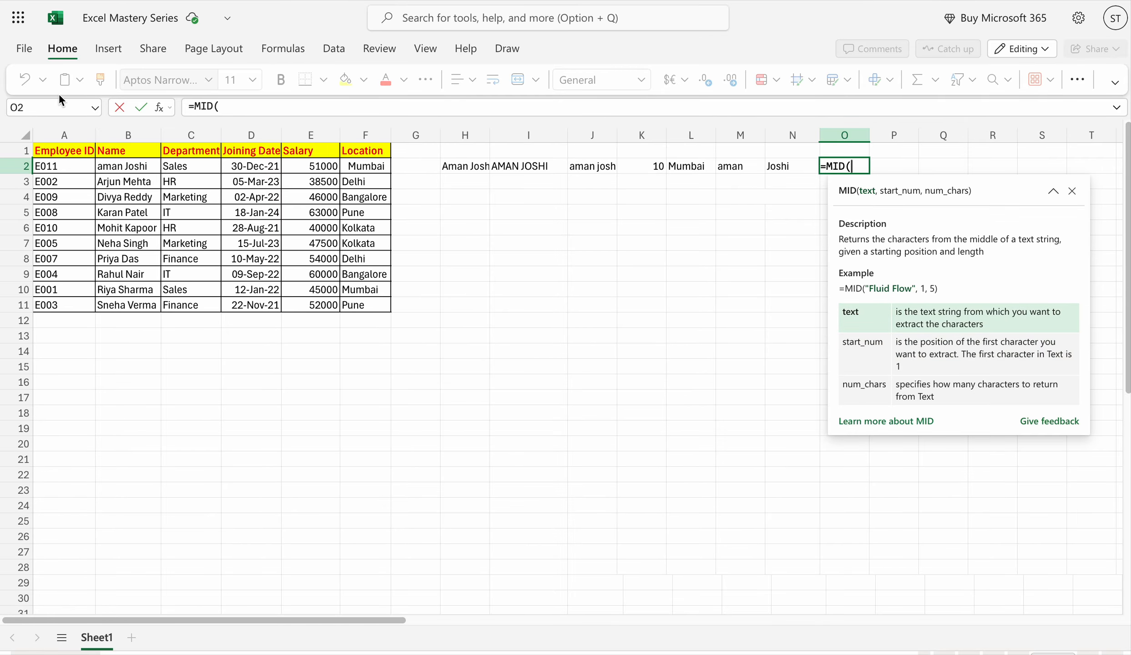
{"action": "left_click", "coordinate": [136, 168]}
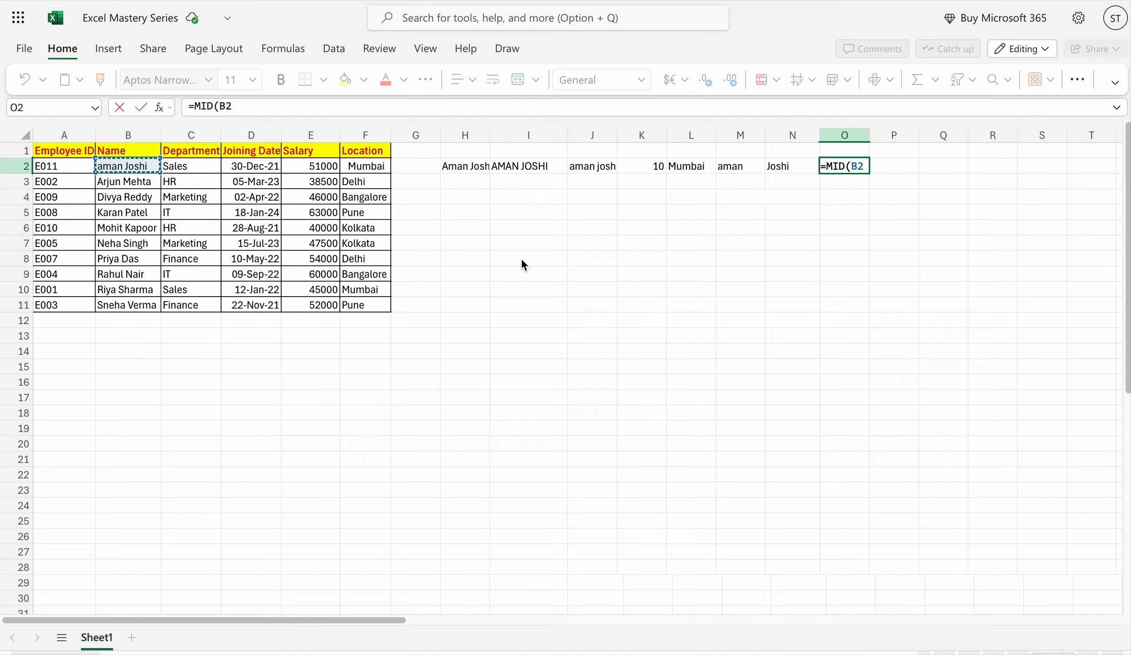
{"action": "type", "text": ","}
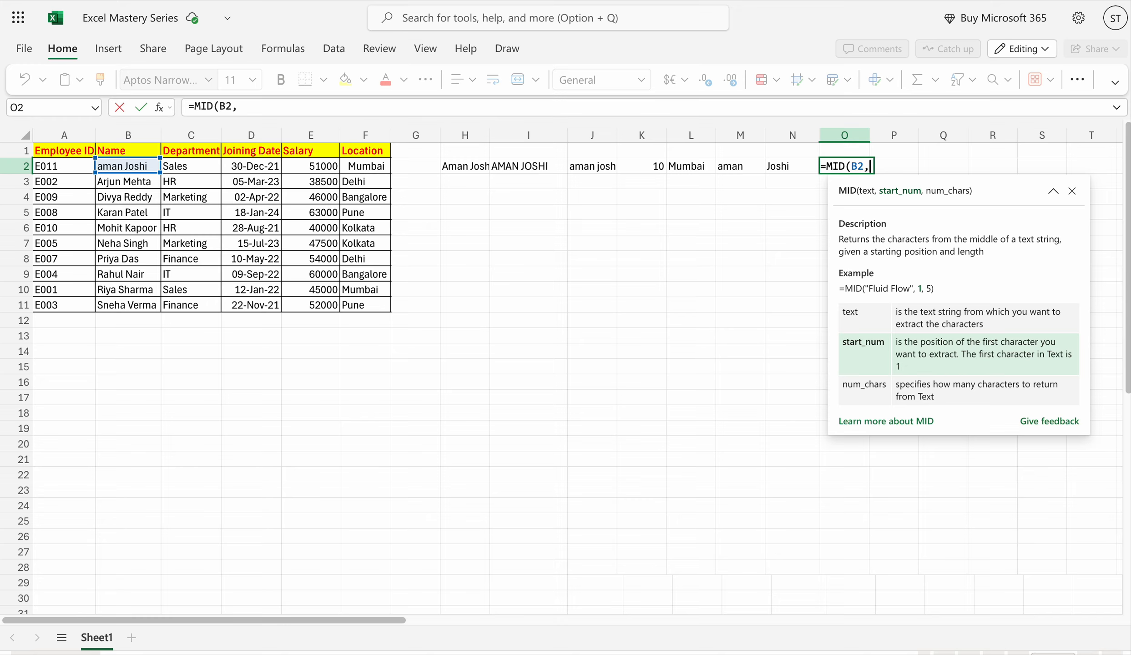
{"action": "type", "text": "3,"}
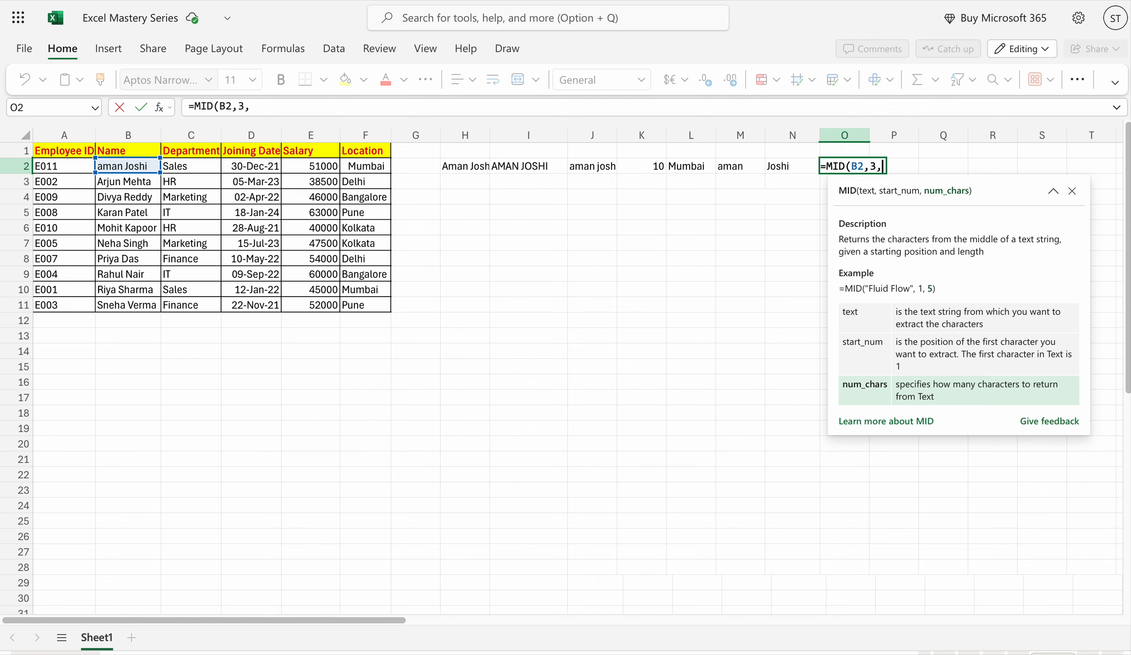
{"action": "type", "text": "4"}
{"action": "key", "text": "Return"}
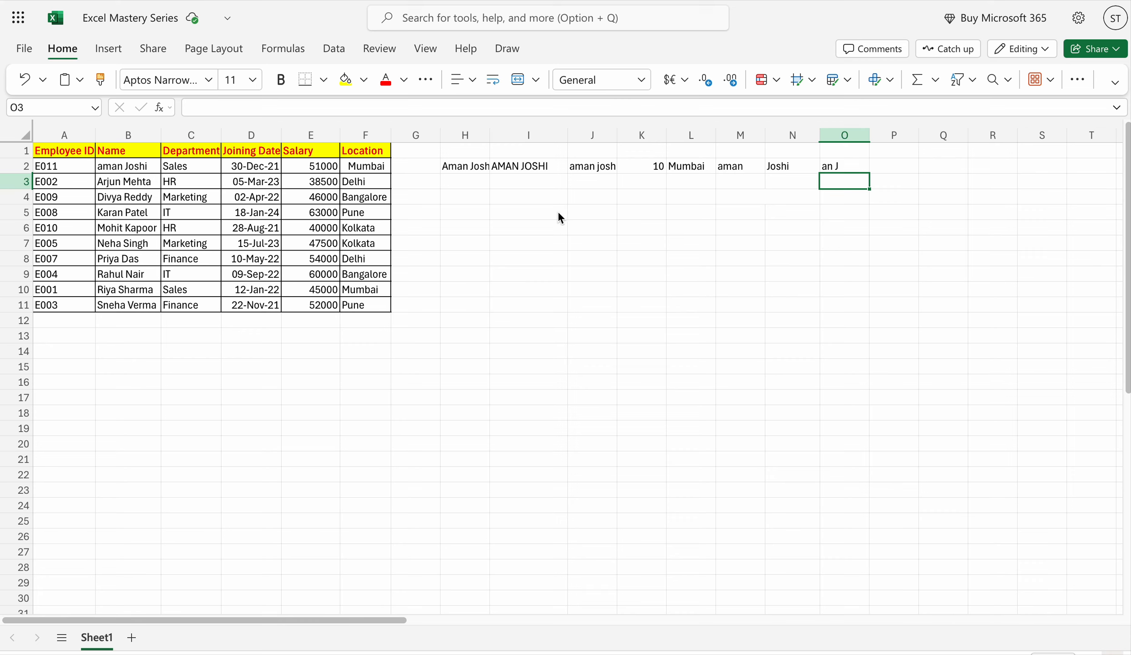
Enter =CONCAT(A2," ",B2) in cell P2 to join the employee ID and name with a space.
{"action": "left_click", "coordinate": [898, 171]}
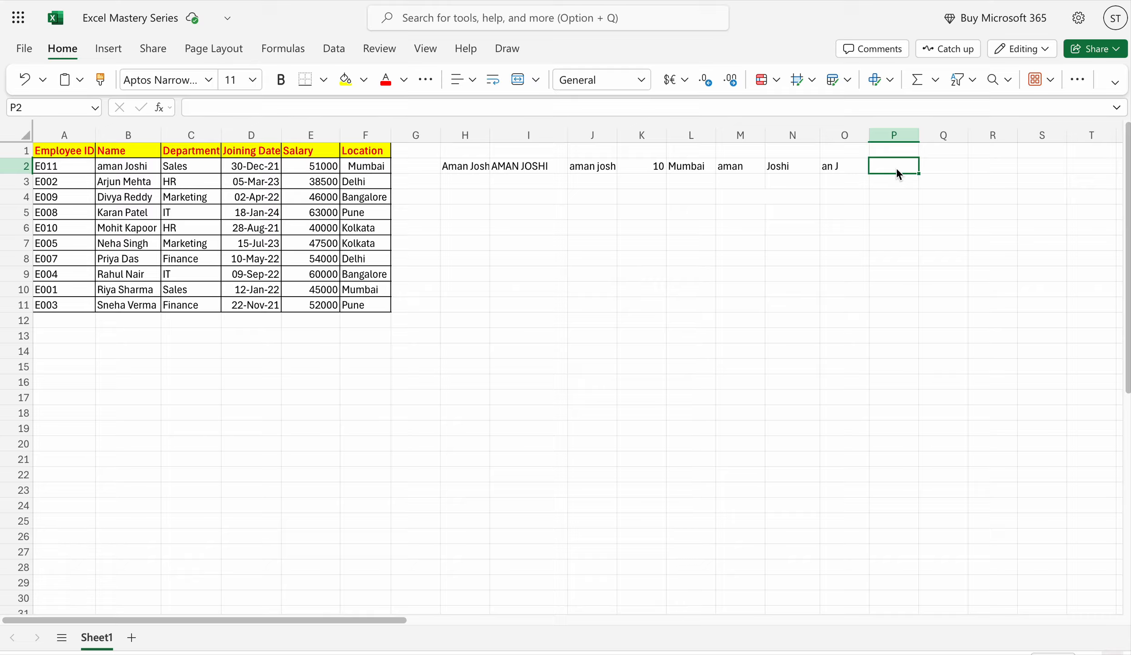
{"action": "type", "text": "="}
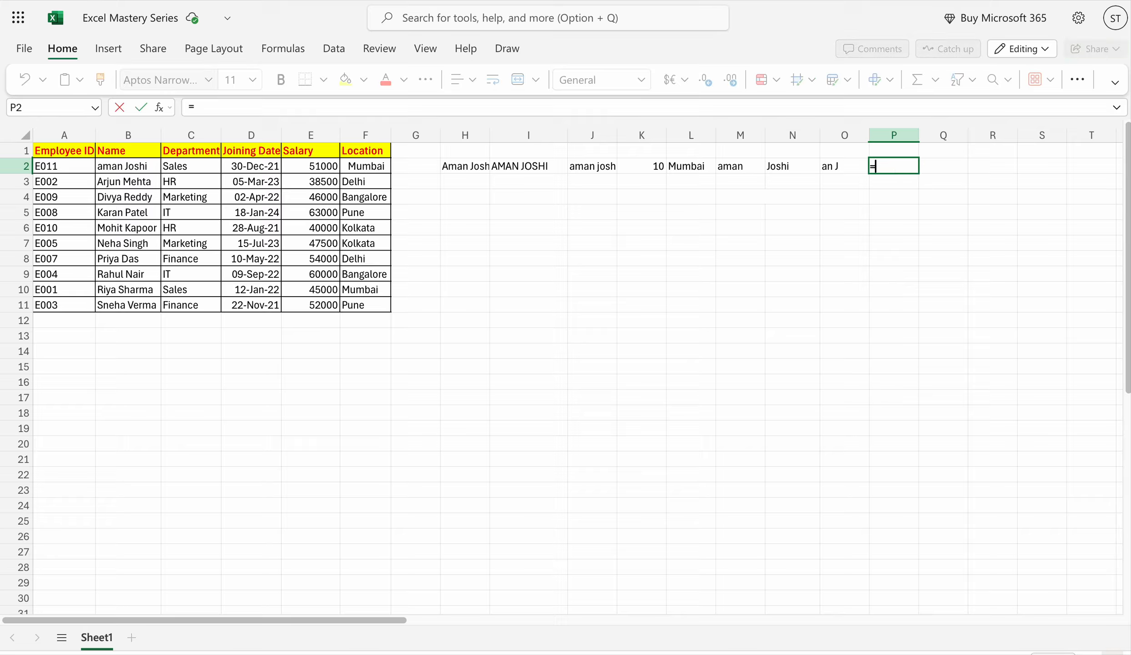
{"action": "type", "text": "con"}
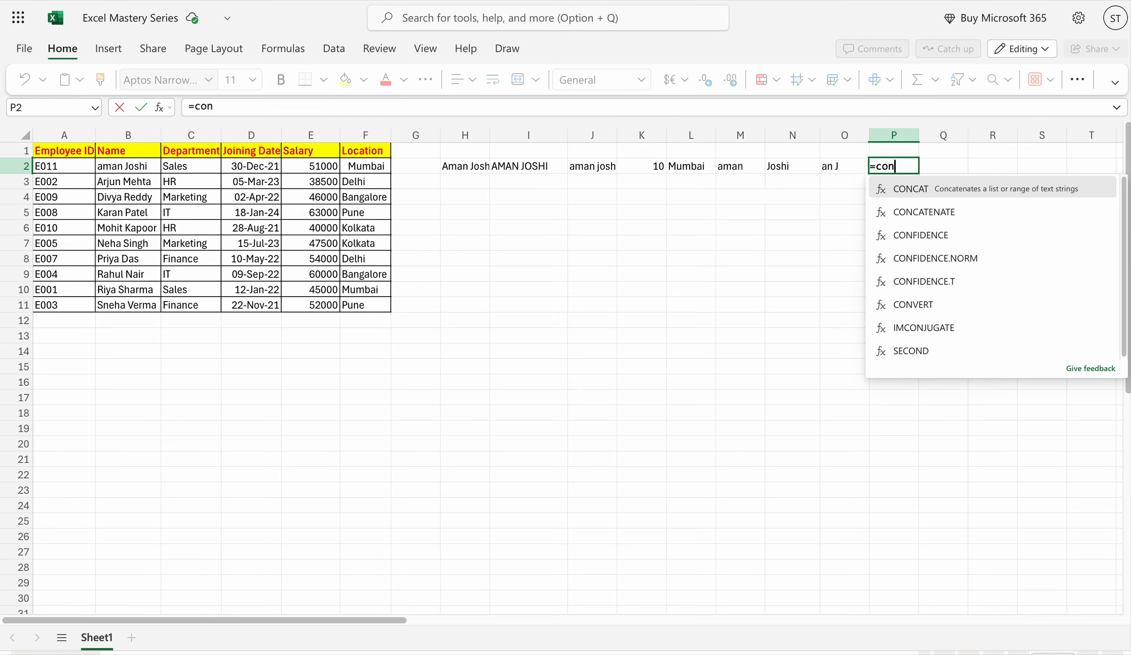
{"action": "key", "text": "Tab"}
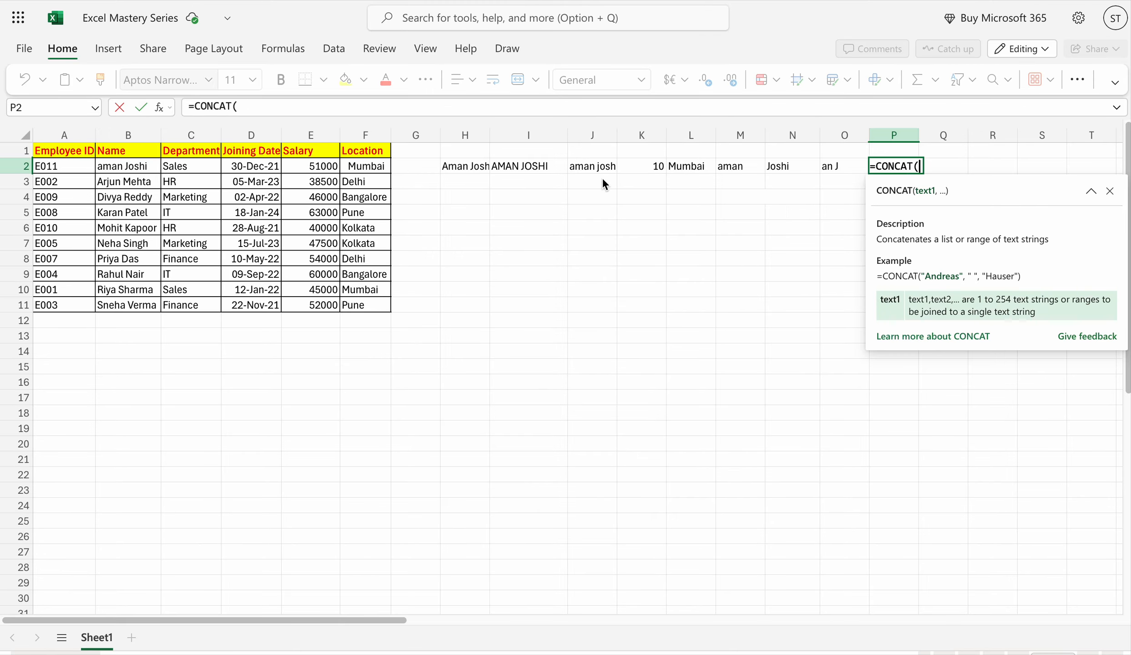
{"action": "left_click", "coordinate": [72, 170]}
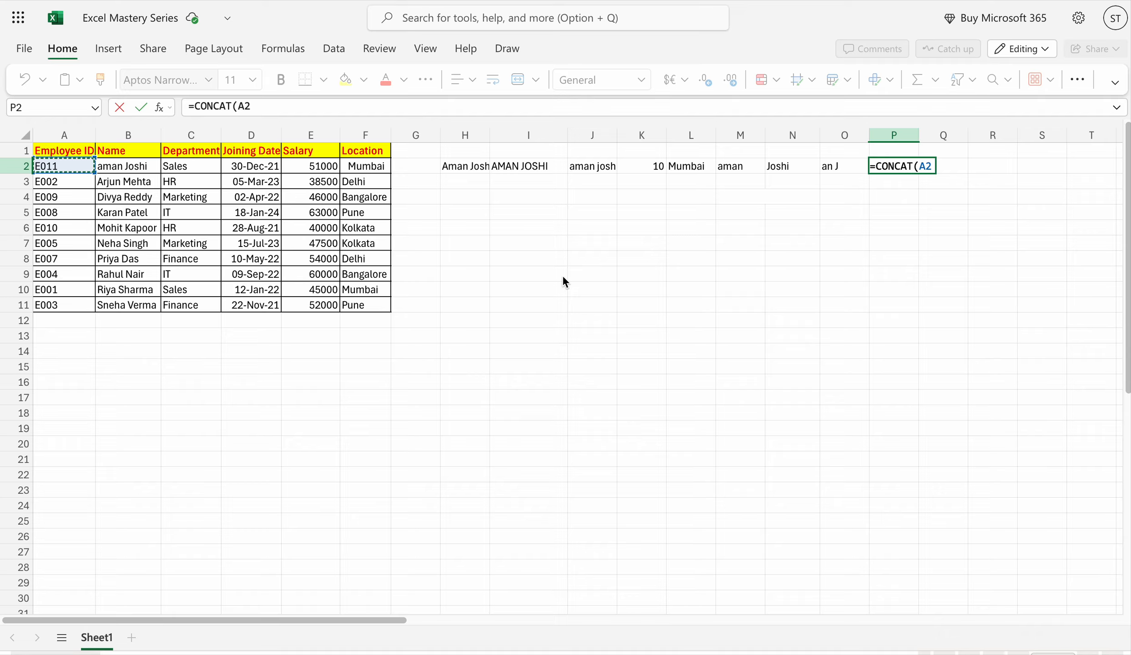
{"action": "type", "text": ","}
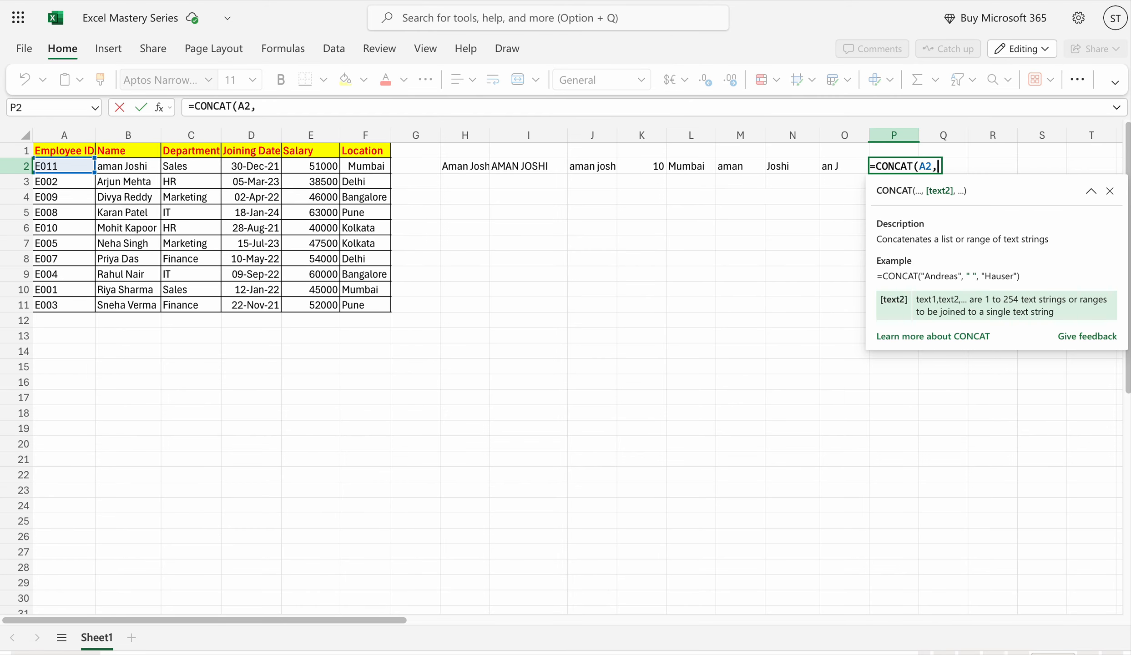
{"action": "type", "text": "\"\""}
{"action": "key", "text": "Left"}
{"action": "type", "text": "Q2"}
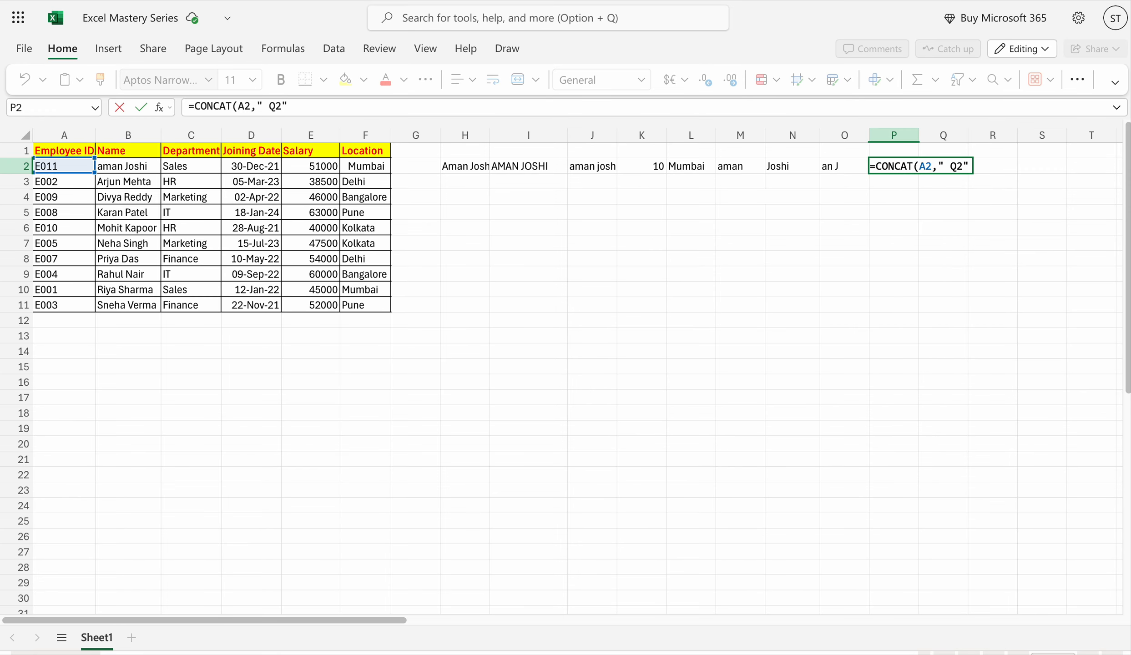
{"action": "key", "text": "BackSpace"}
{"action": "key", "text": "BackSpace"}
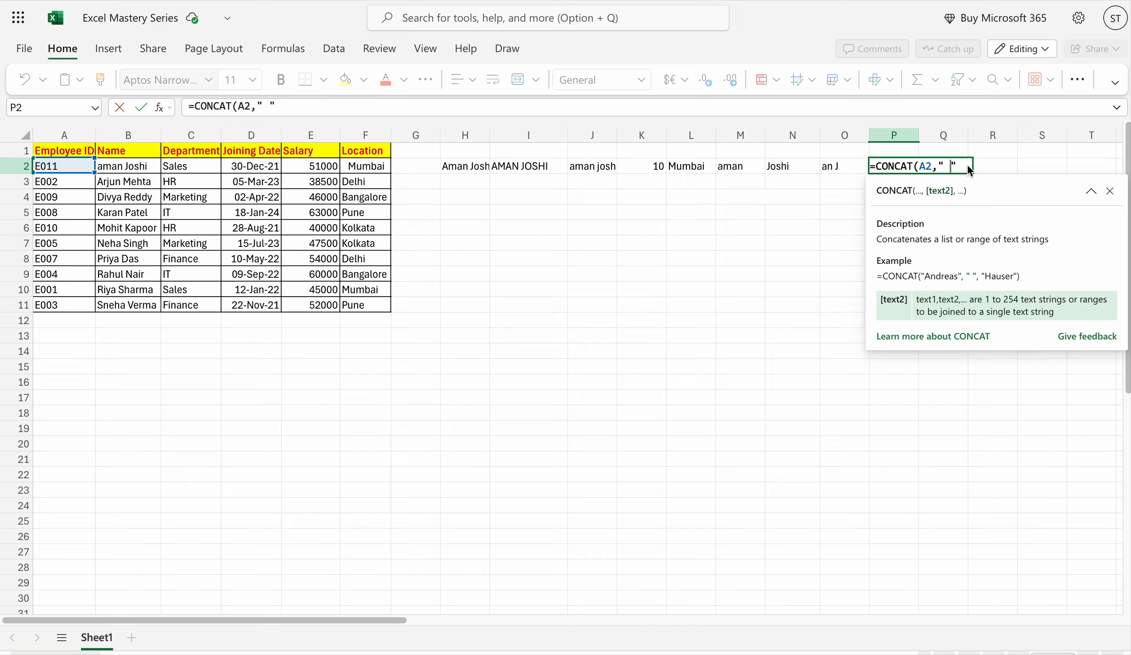
{"action": "type", "text": ","}
{"action": "left_click", "coordinate": [141, 168]}
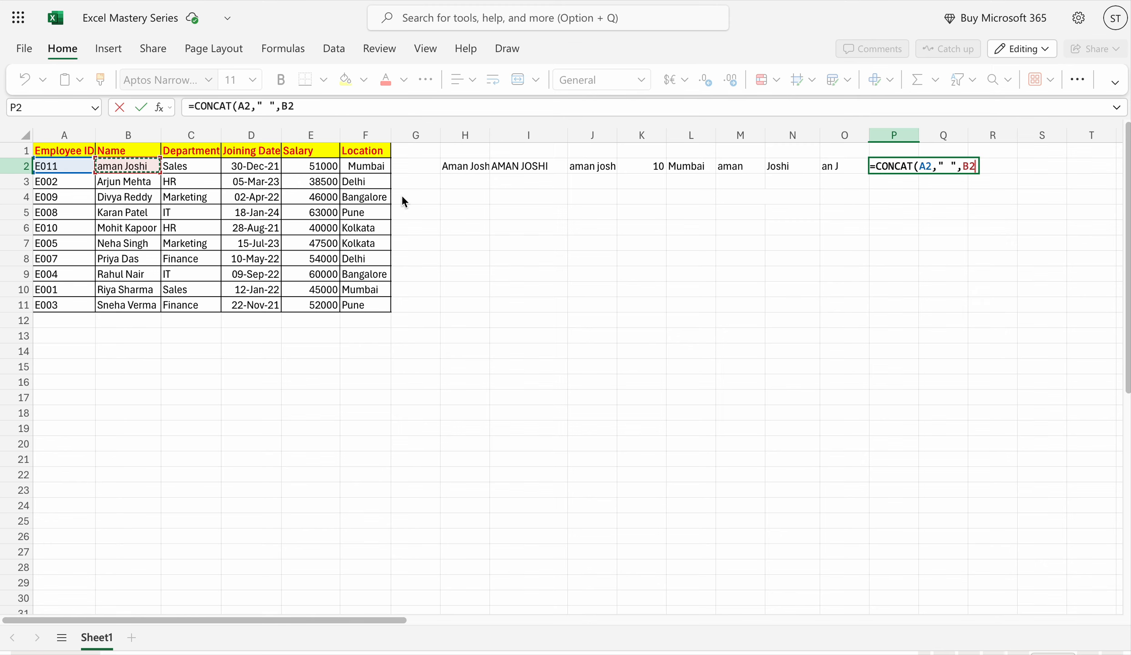
{"action": "type", "text": ")"}
{"action": "key", "text": "Return"}
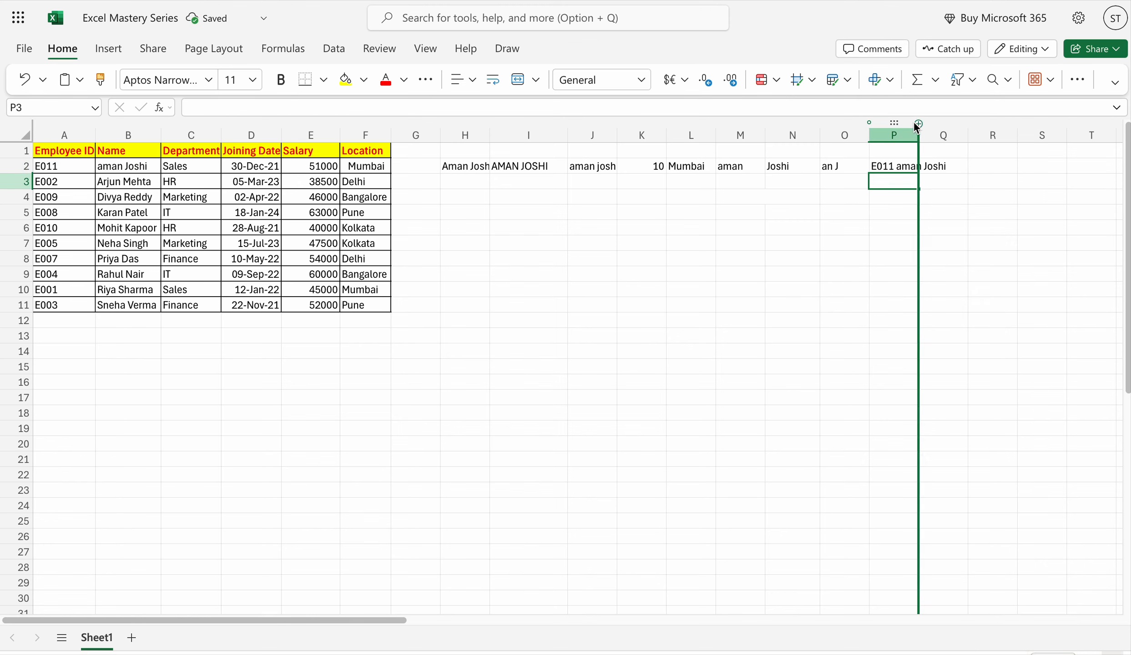
Widen column P to fit its text and fill the CONCAT formula down to P11.
{"action": "left_click_drag", "start_coordinate": [921, 135], "coordinate": [936, 299]}
{"action": "left_click", "coordinate": [955, 169]}
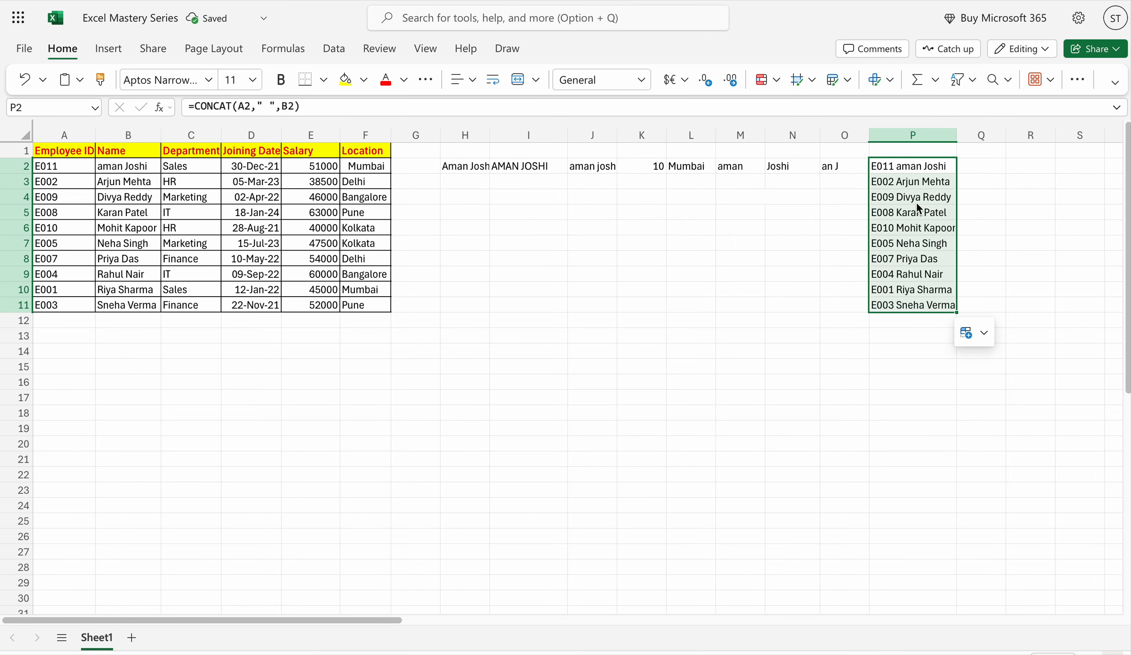
Enter =A2 & " " & B2 in cell Q2 to join the ID and name with the ampersand operator.
{"action": "left_click", "coordinate": [964, 168]}
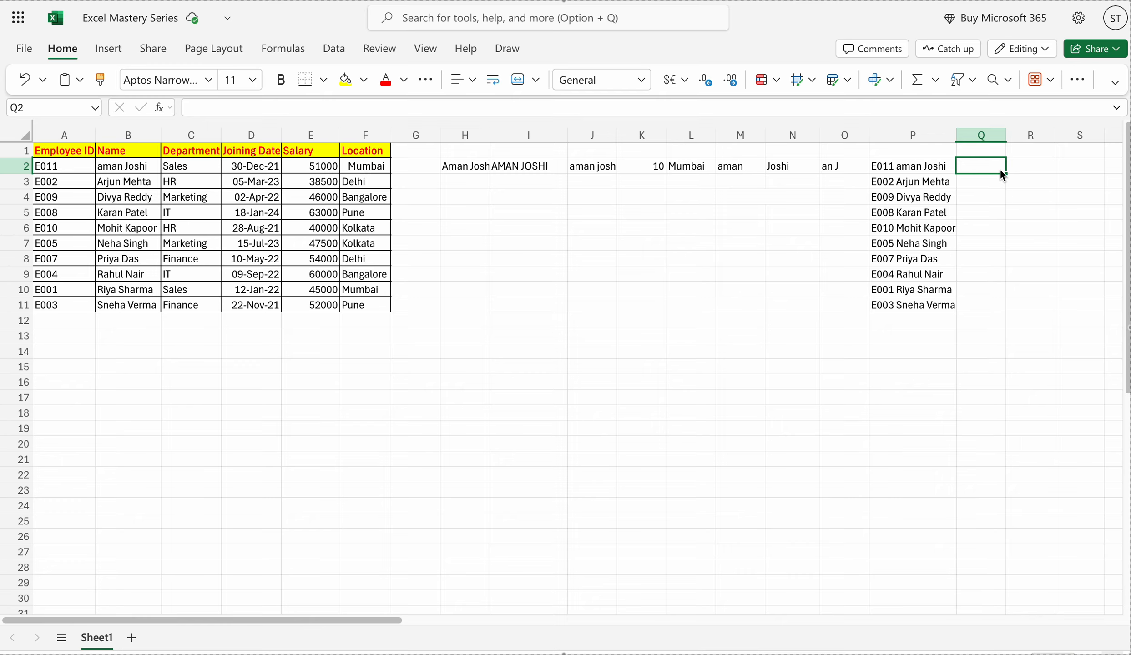
{"action": "type", "text": "="}
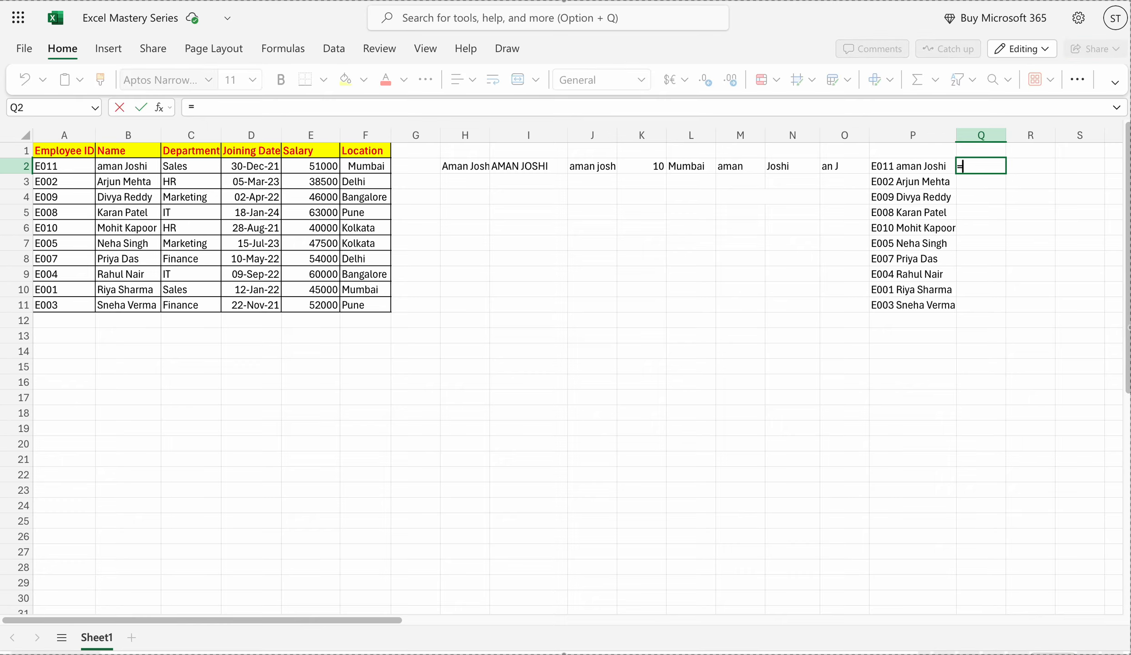
{"action": "left_click", "coordinate": [55, 171]}
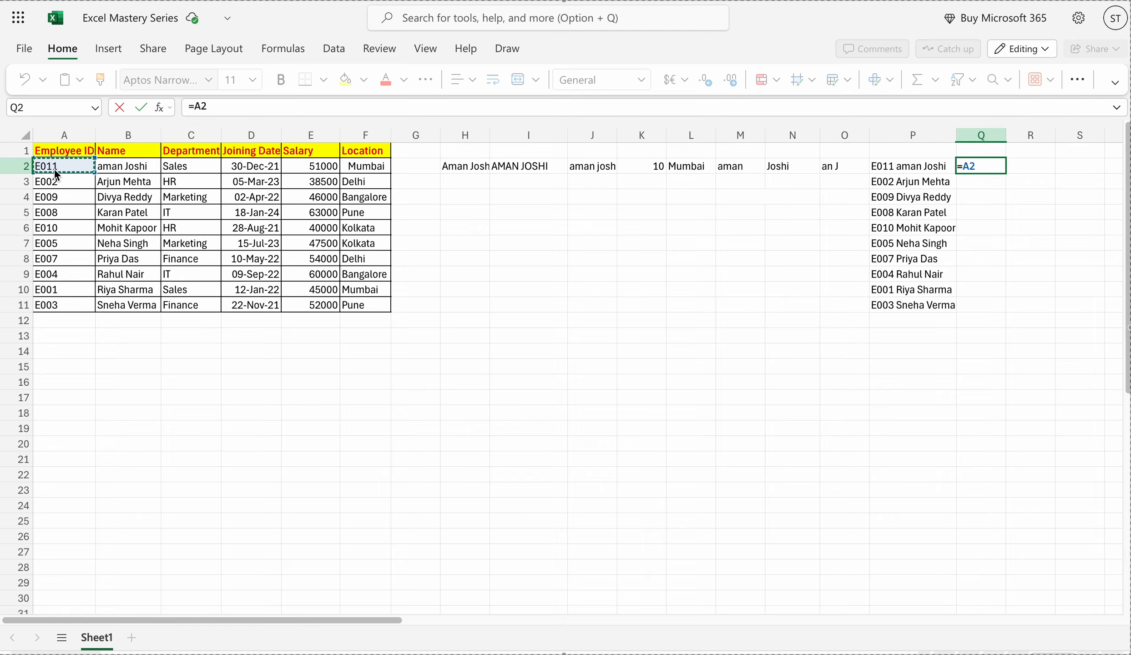
{"action": "type", "text": "& \" \" &"}
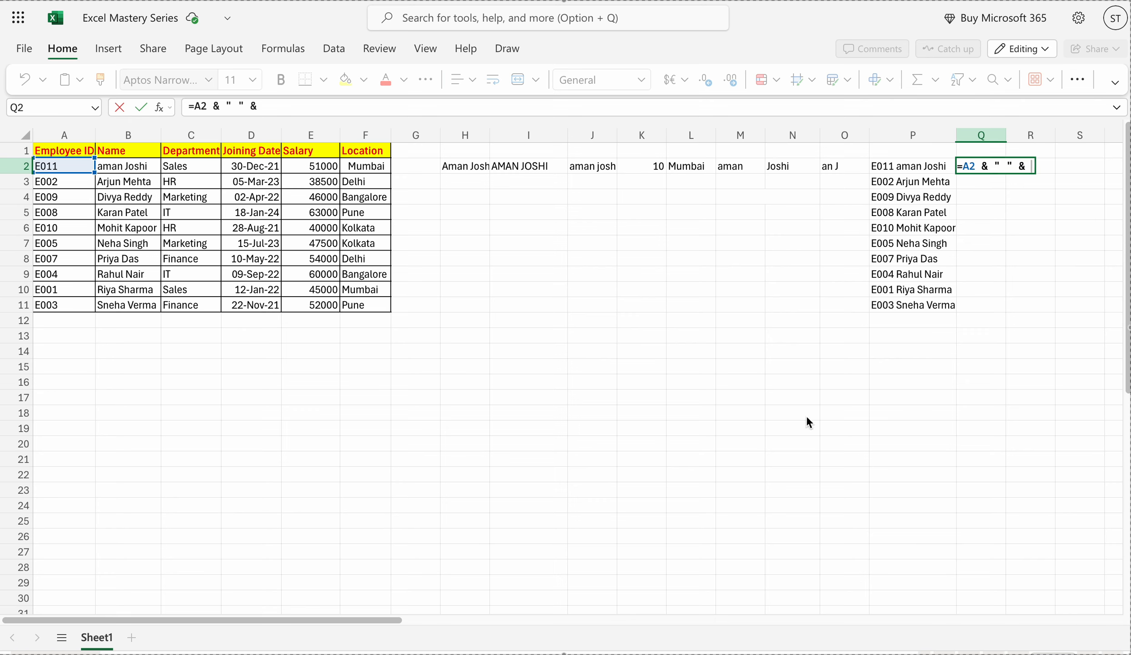
{"action": "left_click", "coordinate": [136, 166]}
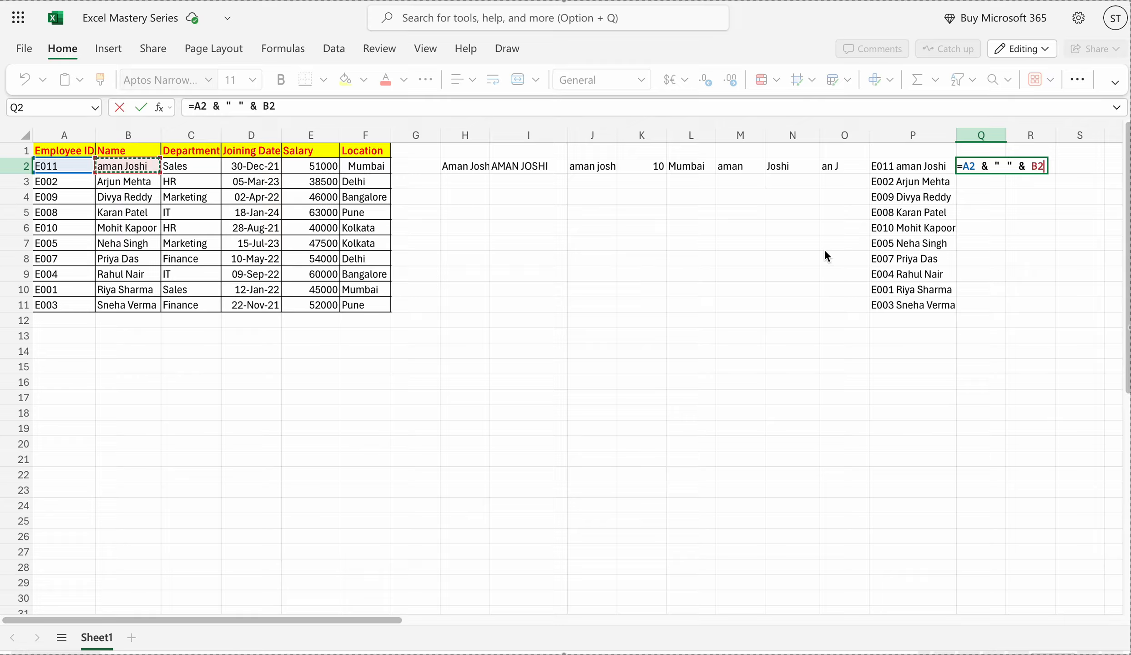
{"action": "key", "text": "Return"}
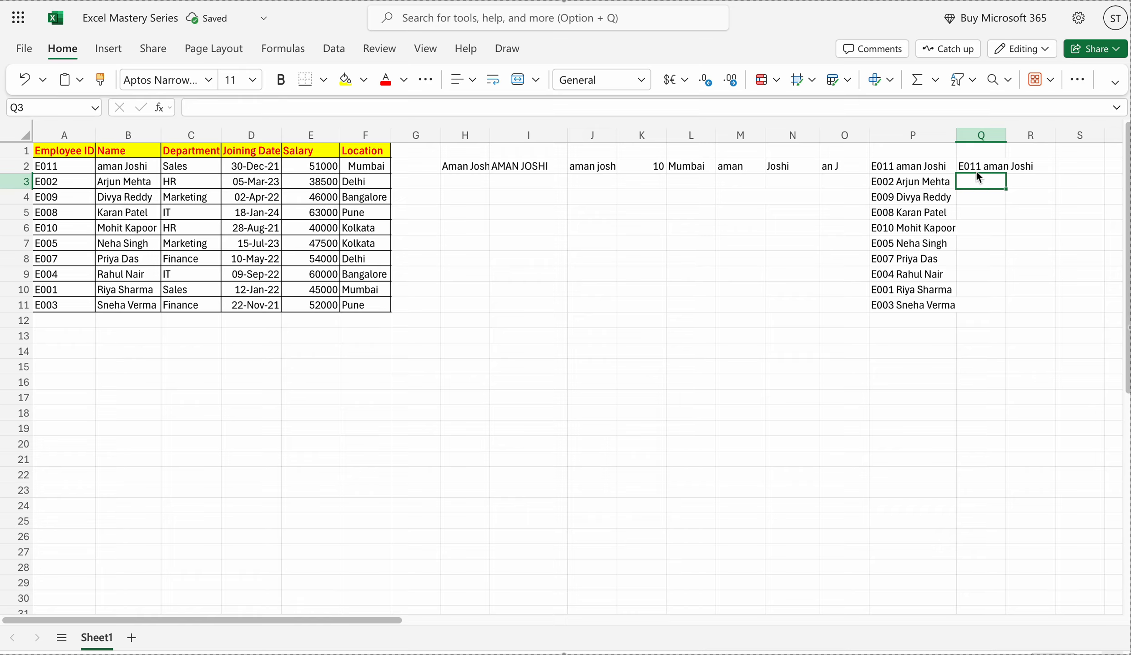
Fill the ampersand formula from Q2 down to Q11 and fit column Q to its contents.
{"action": "left_click", "coordinate": [977, 172]}
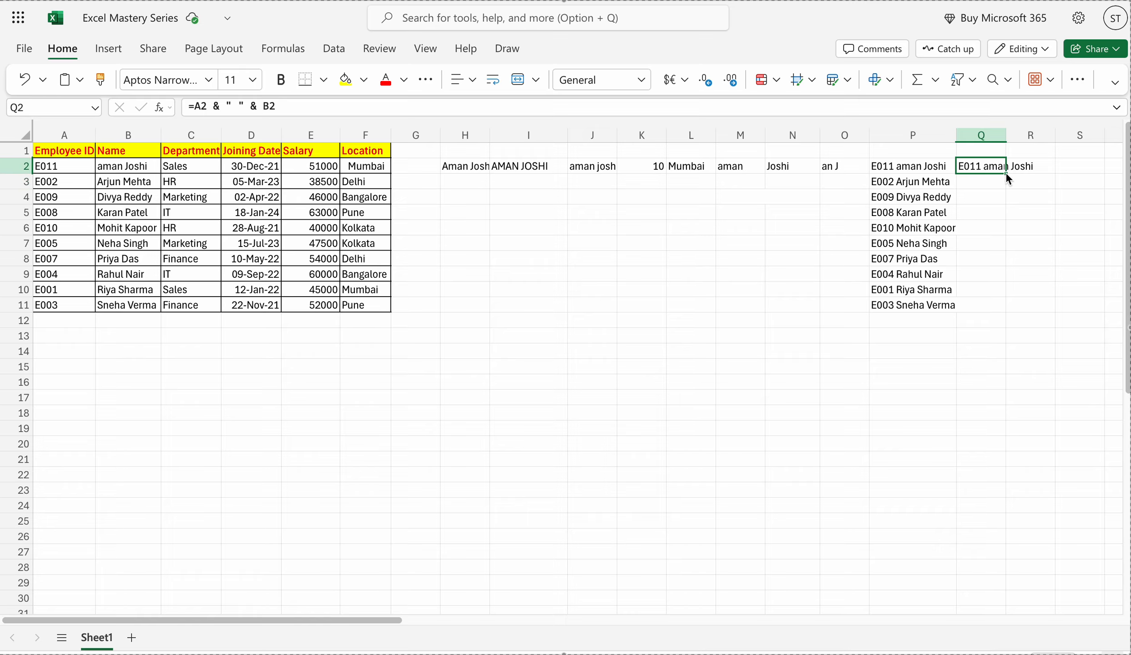
{"action": "left_click_drag", "start_coordinate": [1005, 174], "coordinate": [1006, 301]}
{"action": "double_click", "coordinate": [1005, 137]}
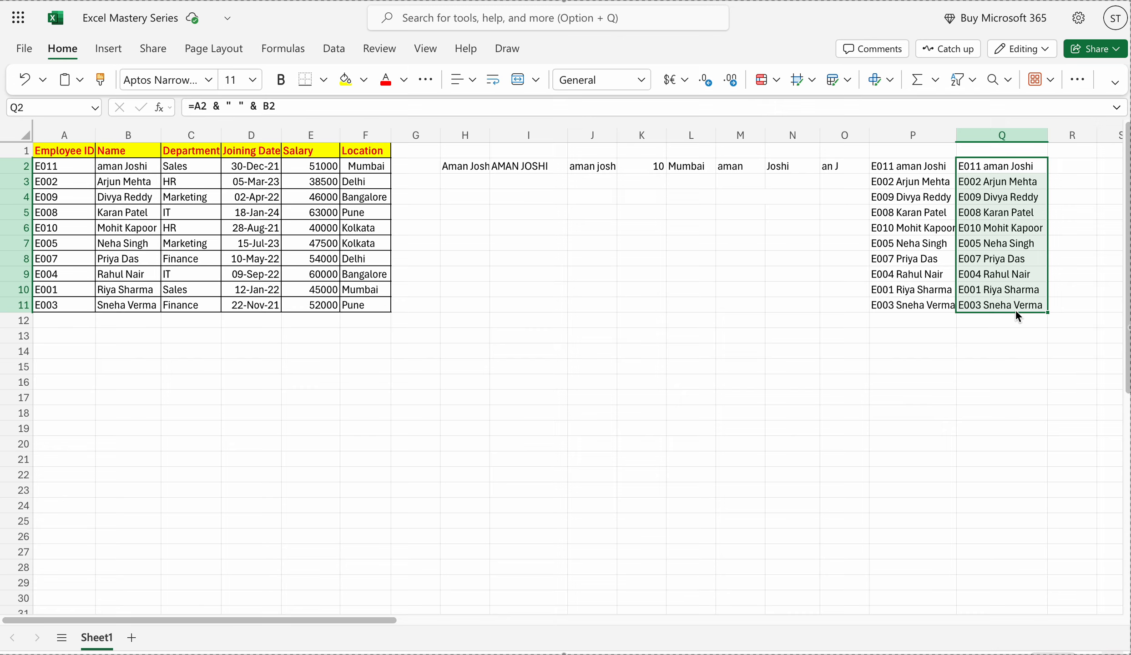
{"action": "left_click", "coordinate": [1016, 309]}
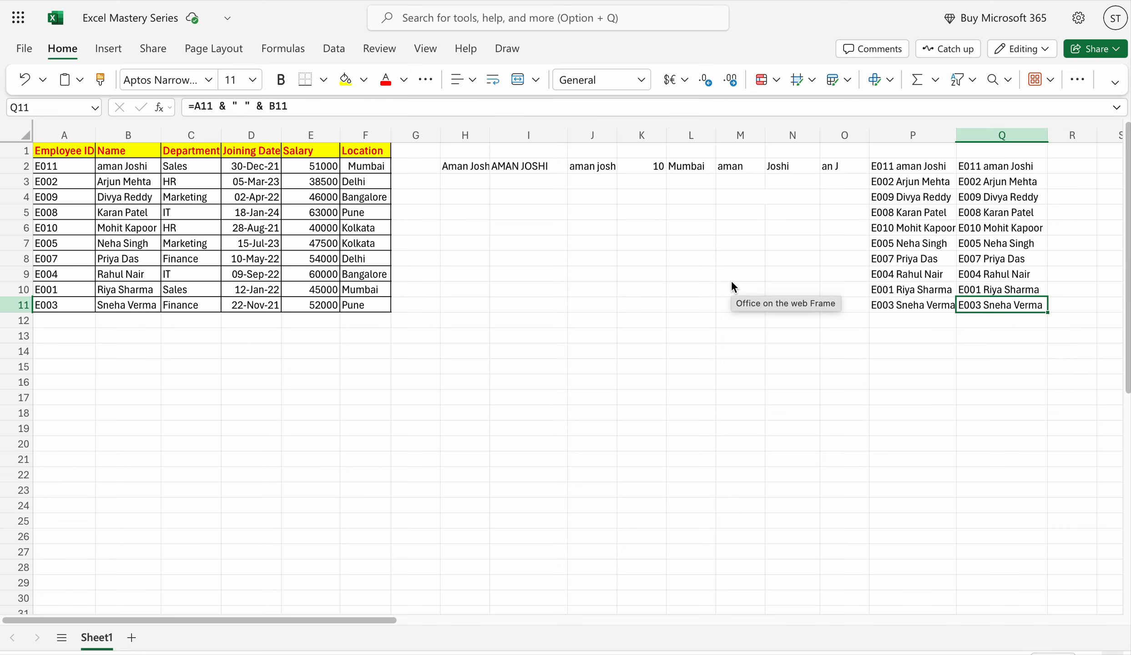
Enter =TODAY() in cell H6 to return the current date.
{"action": "left_click", "coordinate": [460, 223]}
{"action": "type", "text": "=today"}
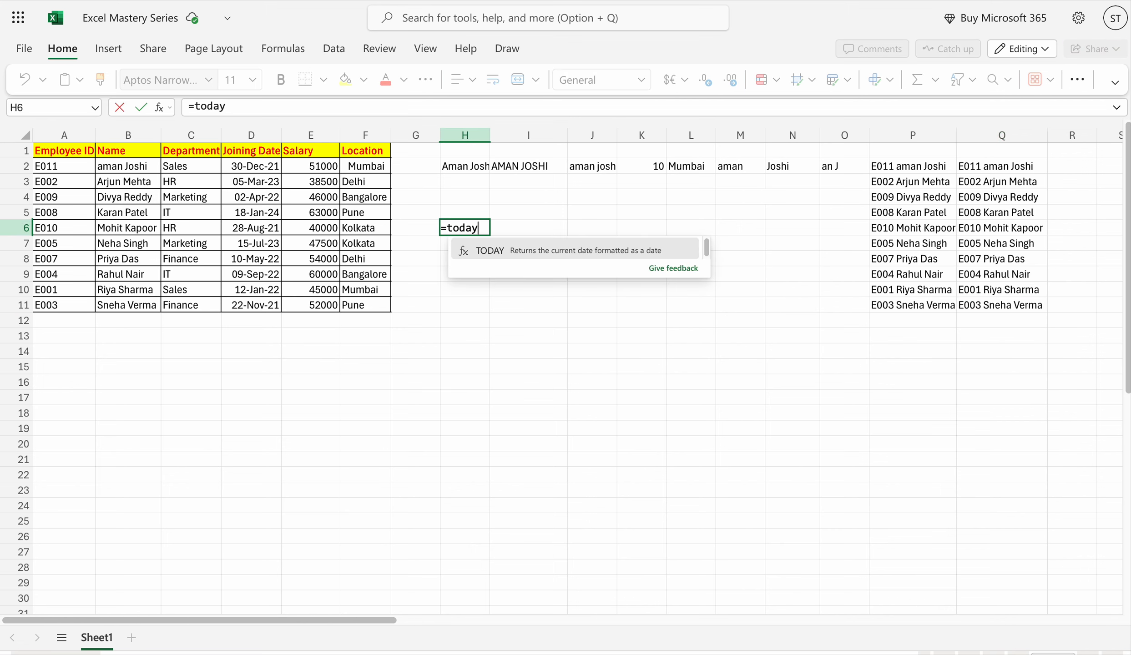
{"action": "key", "text": "Tab"}
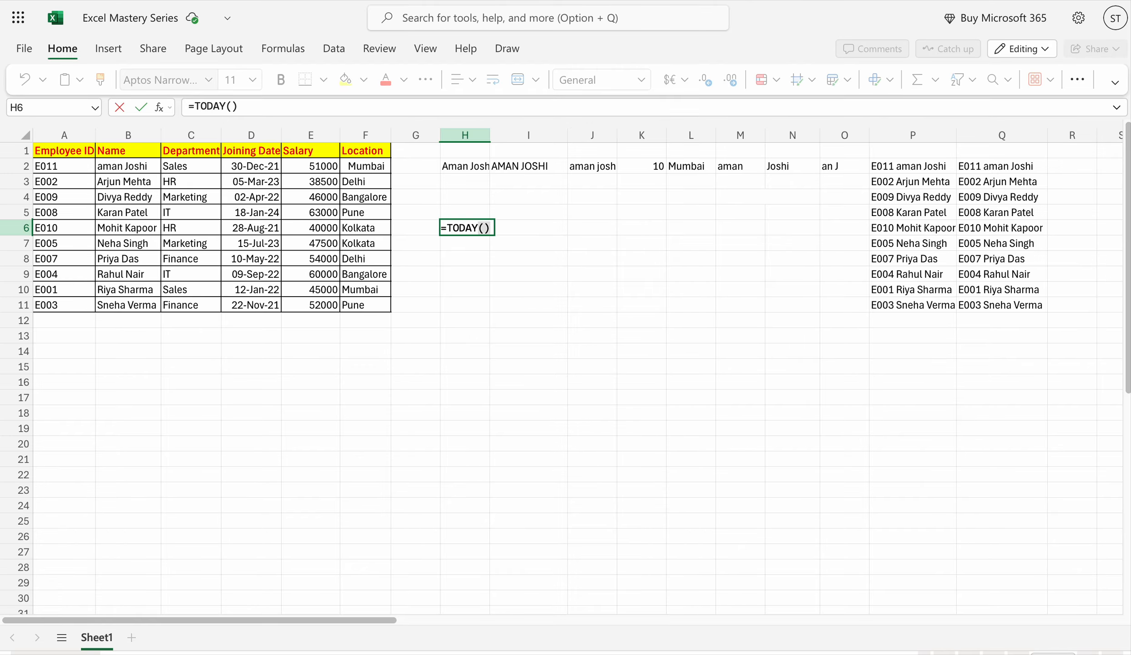
{"action": "key", "text": "Return"}
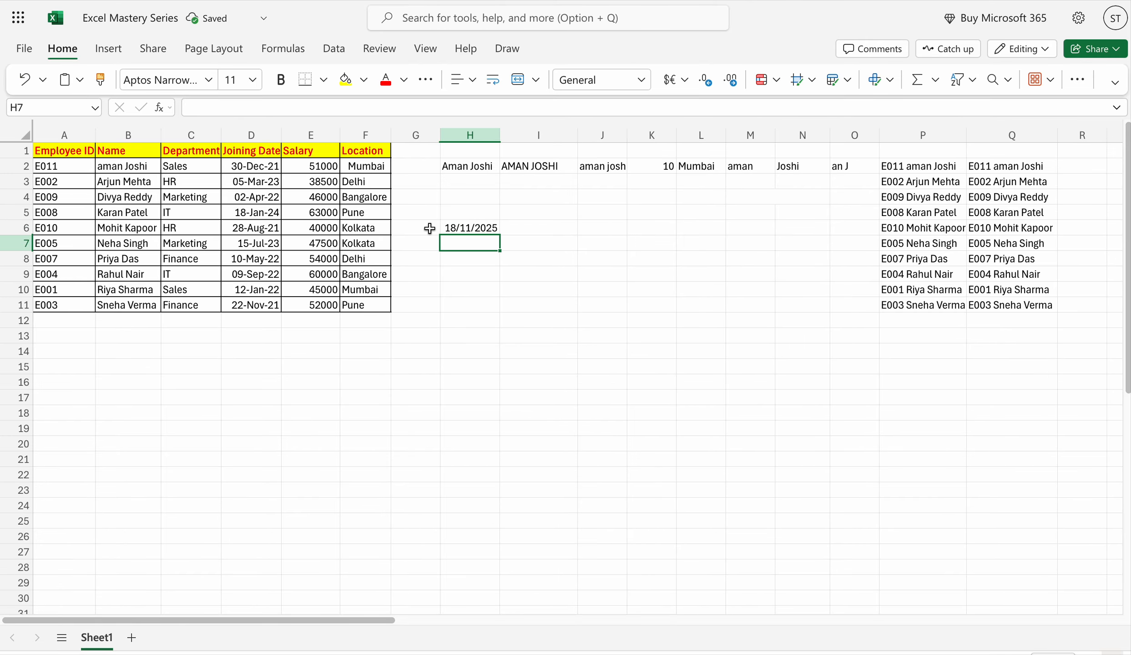
Enter =NOW() in cell I6 and widen column I to fit the full date and time.
{"action": "left_click", "coordinate": [559, 227]}
{"action": "type", "text": "="}
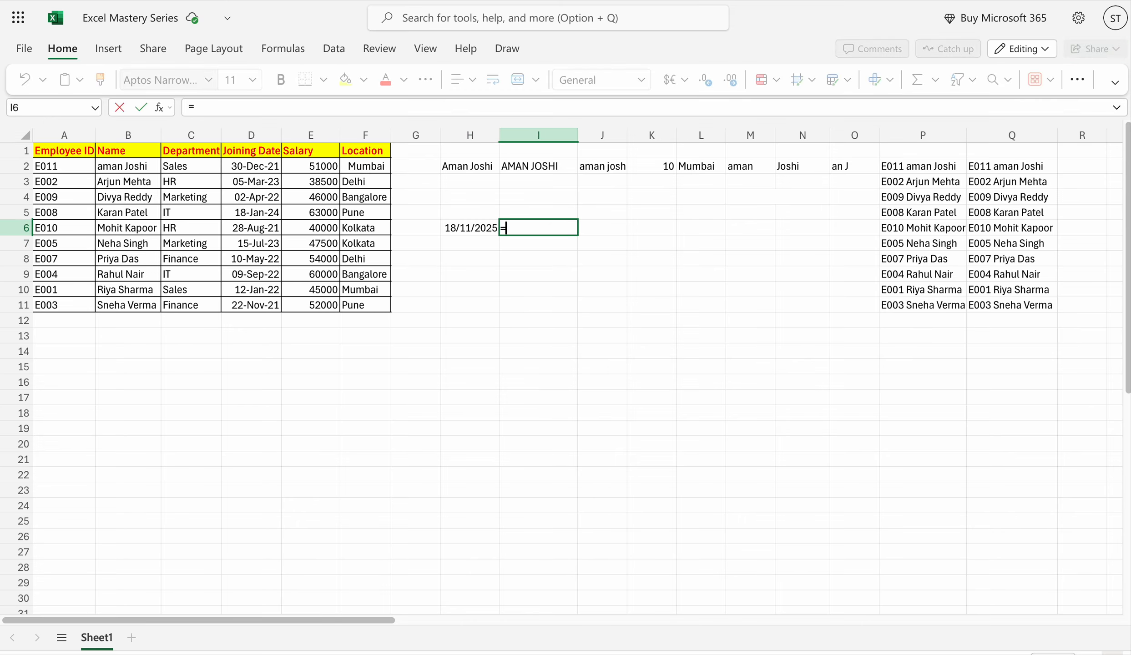
{"action": "type", "text": "now"}
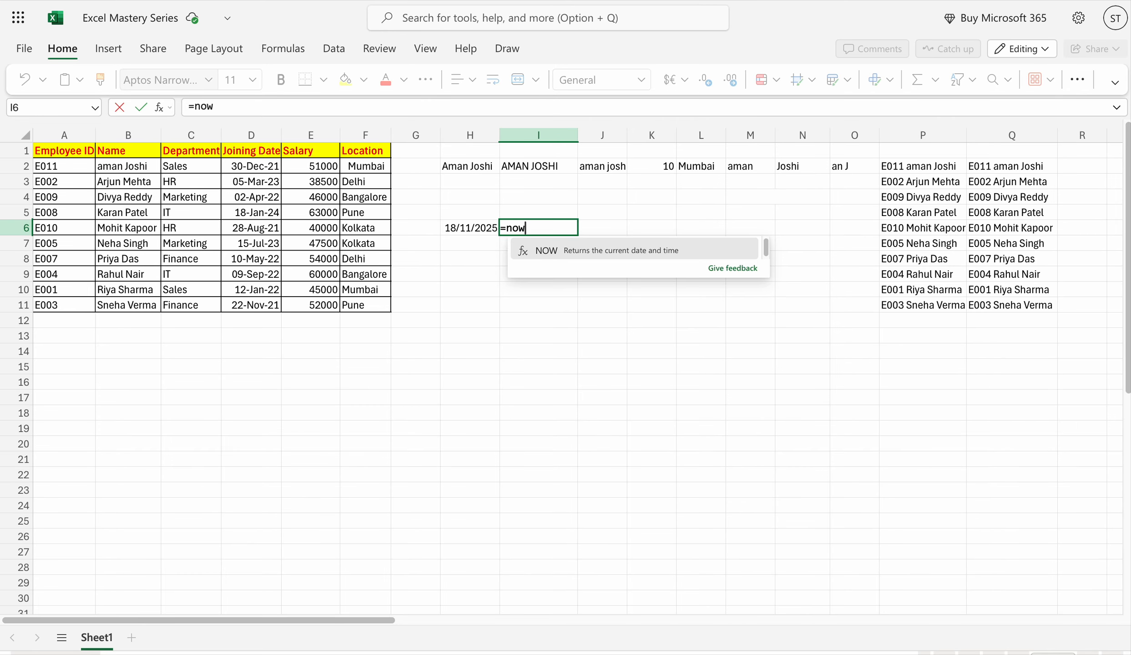
{"action": "key", "text": "Tab"}
{"action": "type", "text": ")"}
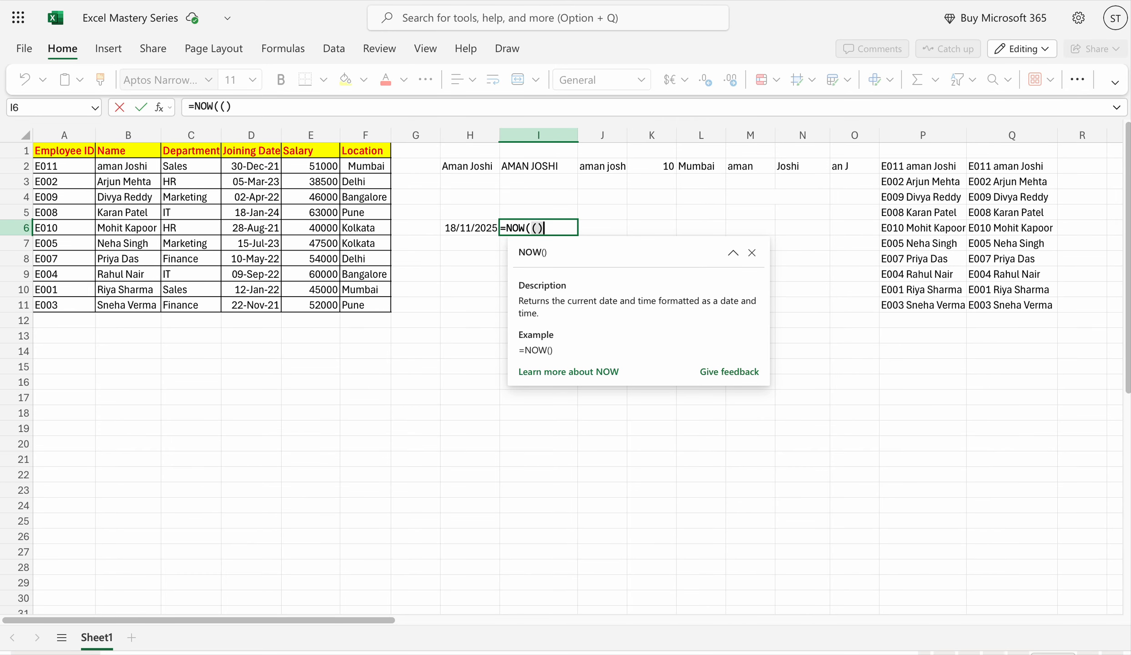
{"action": "key", "text": "BackSpace"}
{"action": "type", "text": ")"}
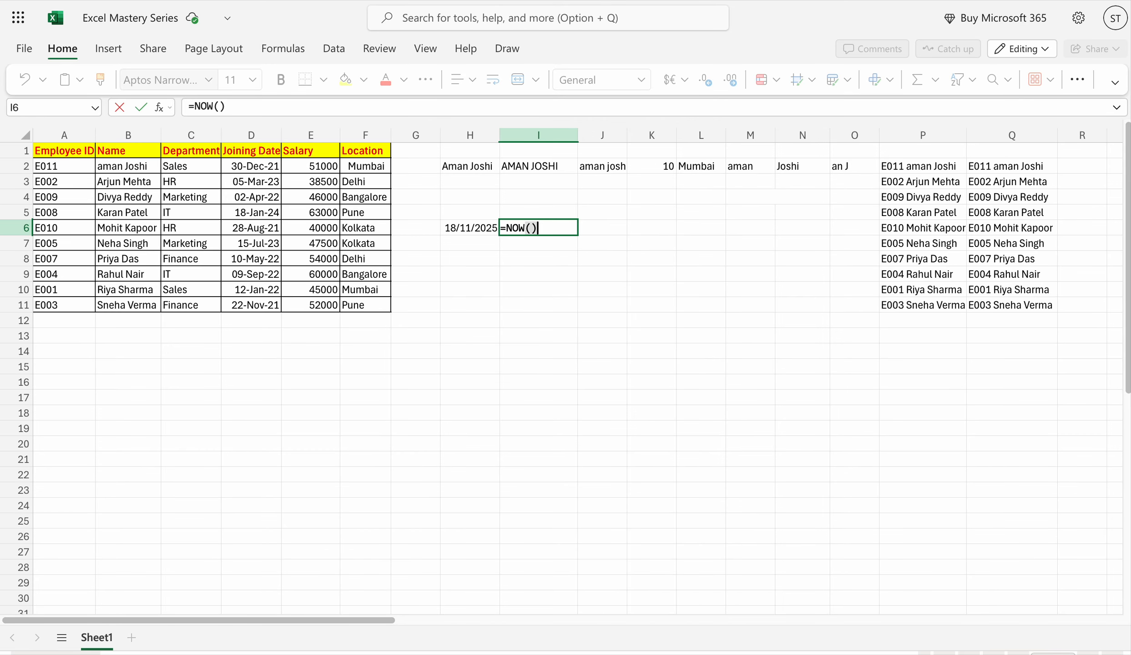
{"action": "key", "text": "Return"}
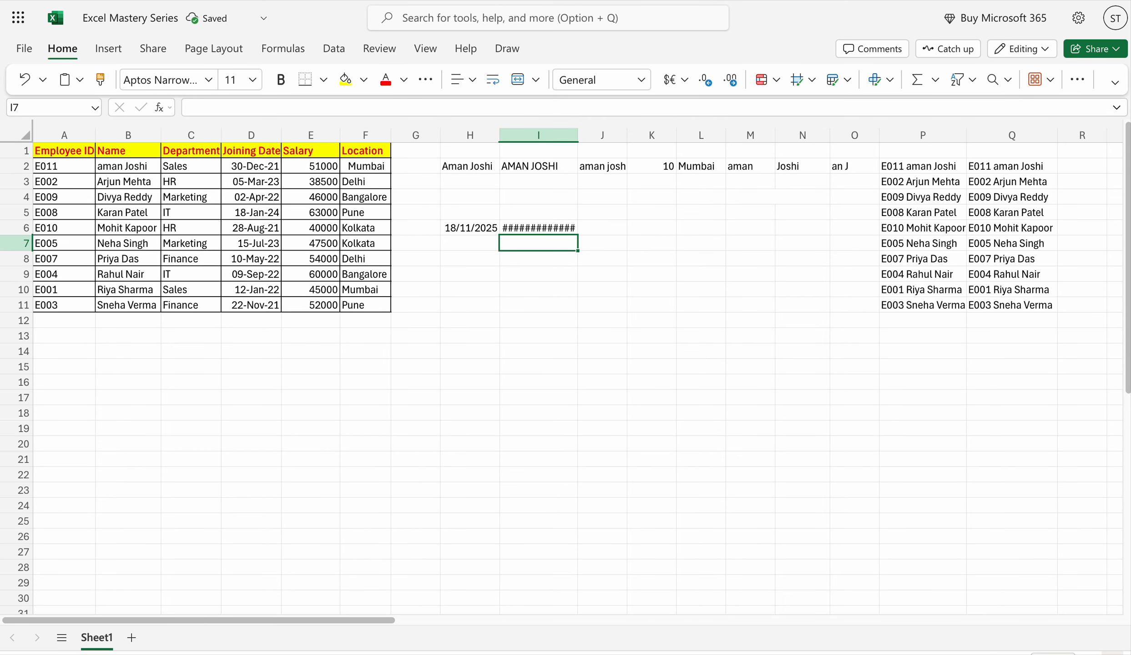
{"action": "left_click_drag", "start_coordinate": [578, 131], "coordinate": [623, 132]}
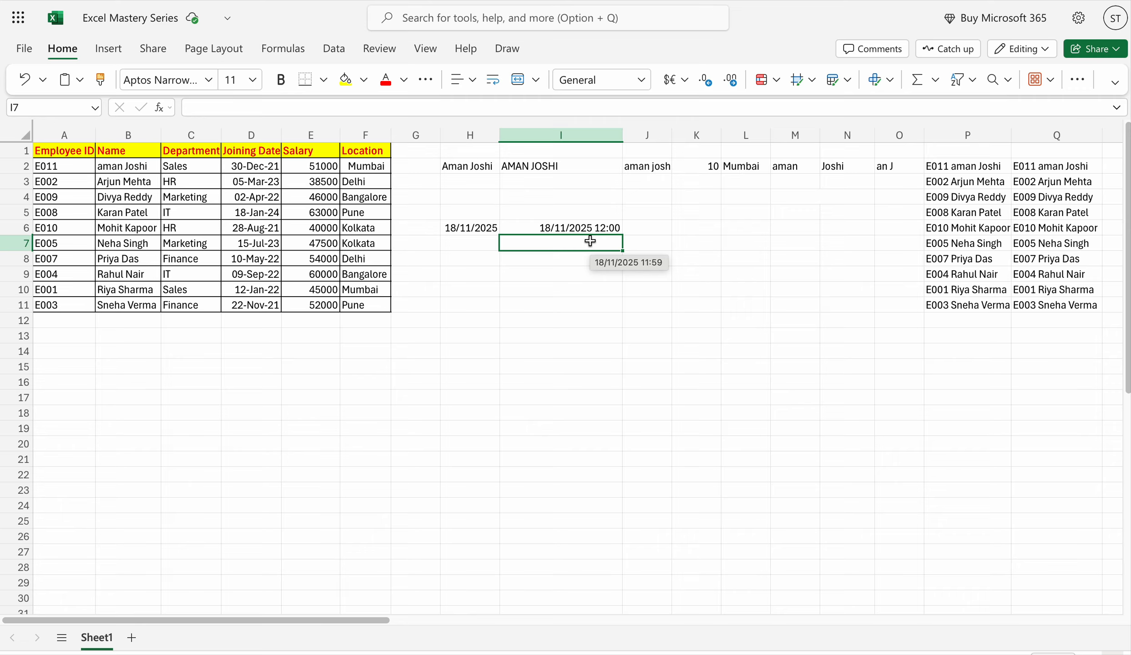
{"action": "key", "text": "Up"}
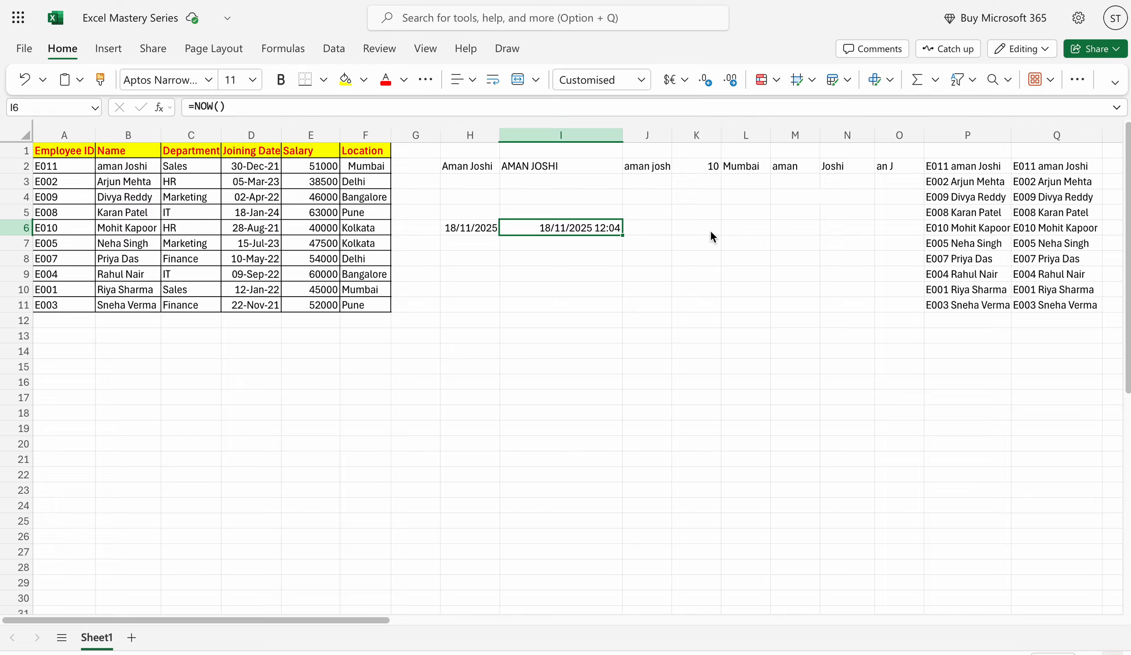
Enter =IF(E2>50000,"High","Low") in cell G2 to classify the salary and fill the formula down to G11.
{"action": "left_click", "coordinate": [412, 166]}
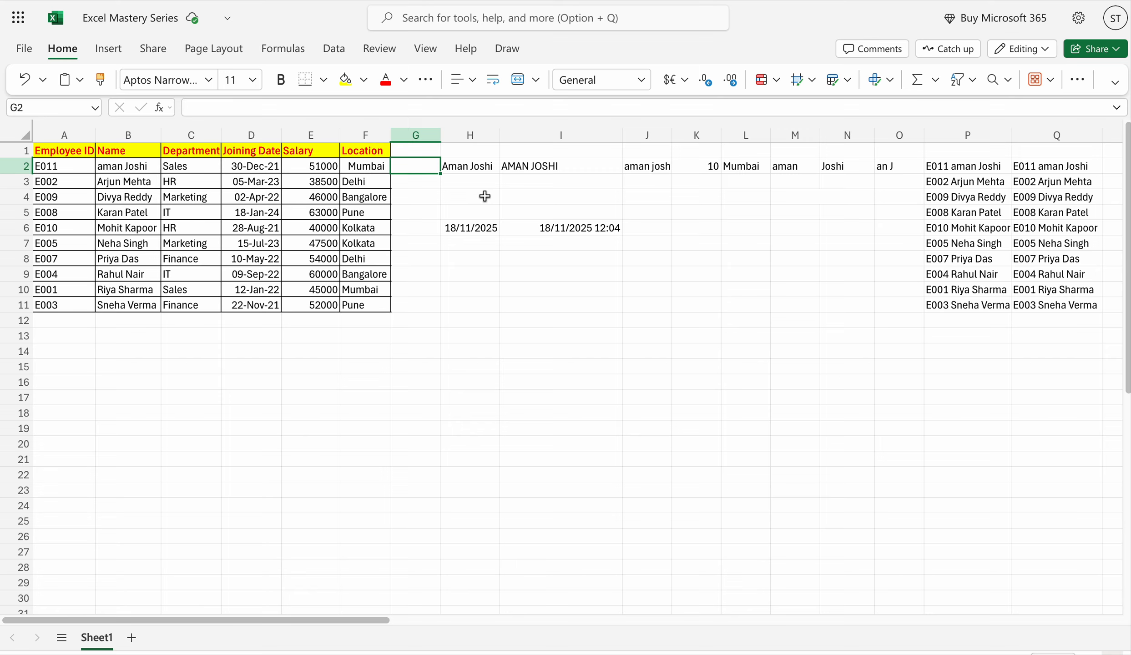
{"action": "type", "text": "=if"}
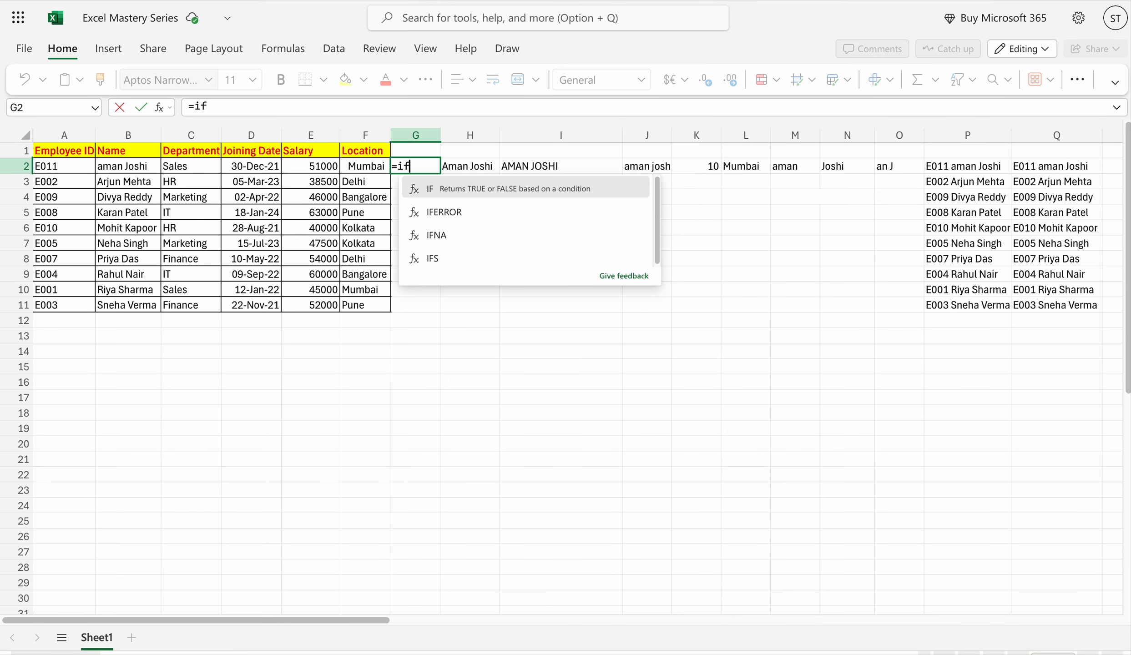
{"action": "key", "text": "Tab"}
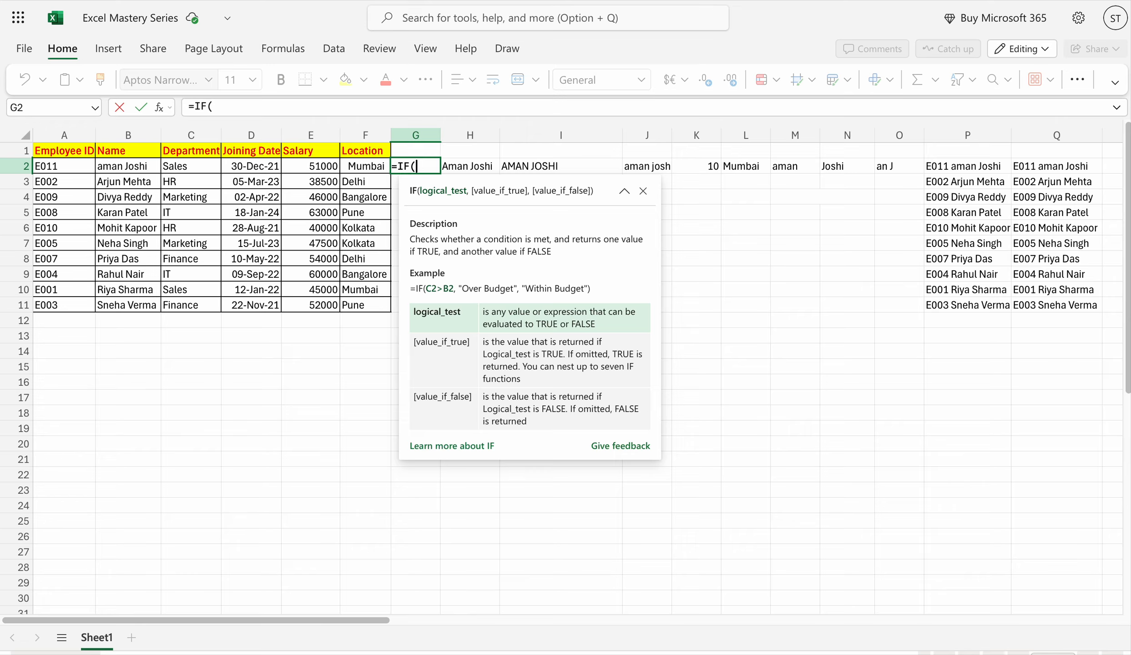
{"action": "left_click", "coordinate": [324, 166]}
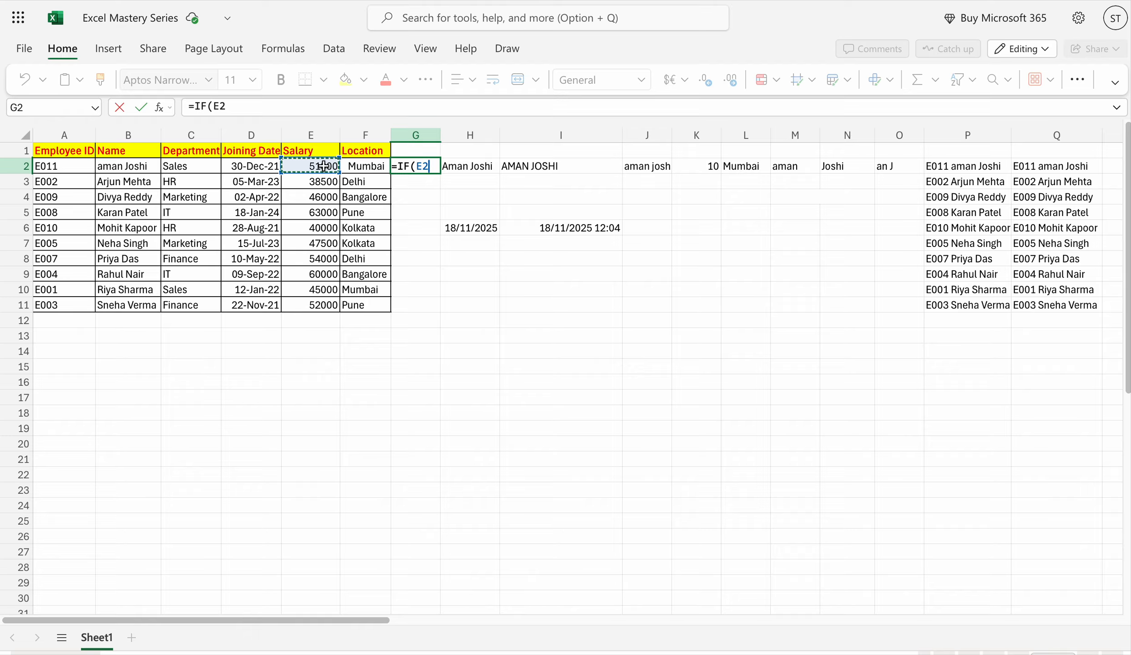
{"action": "type", "text": ">50000"}
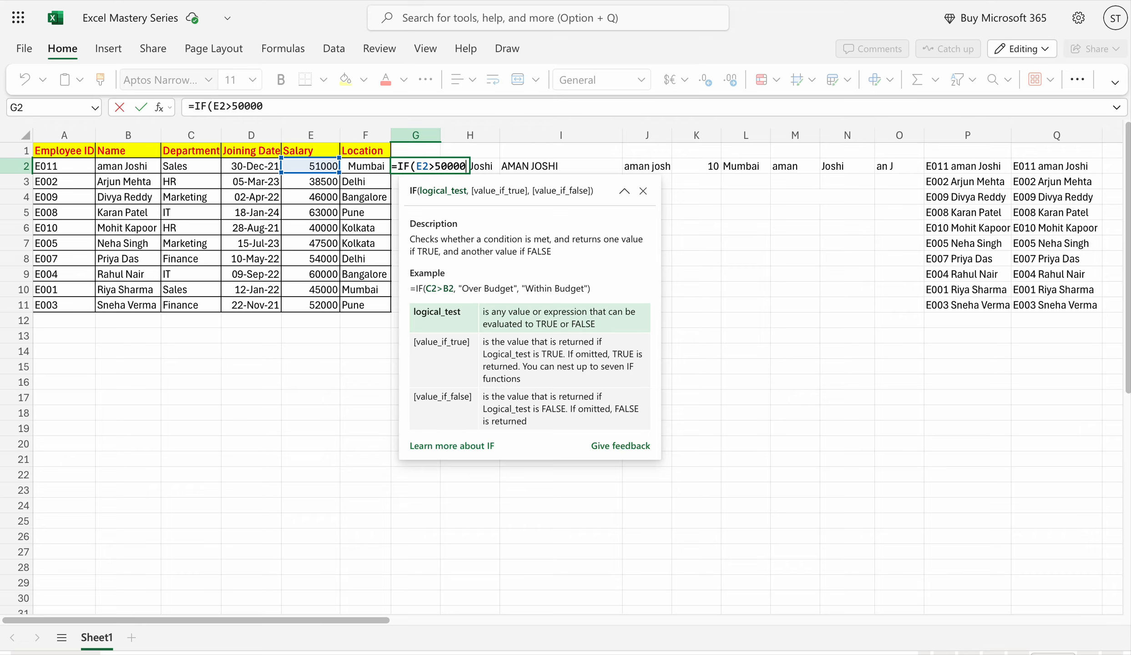
{"action": "type", "text": ","}
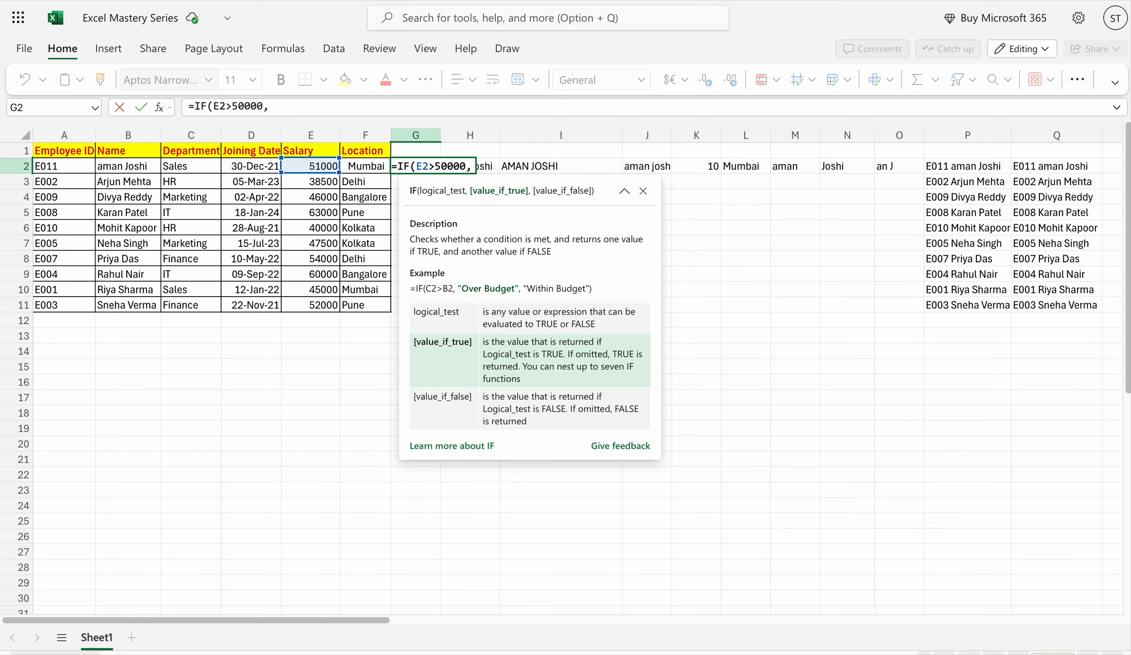
{"action": "type", "text": "\"High"}
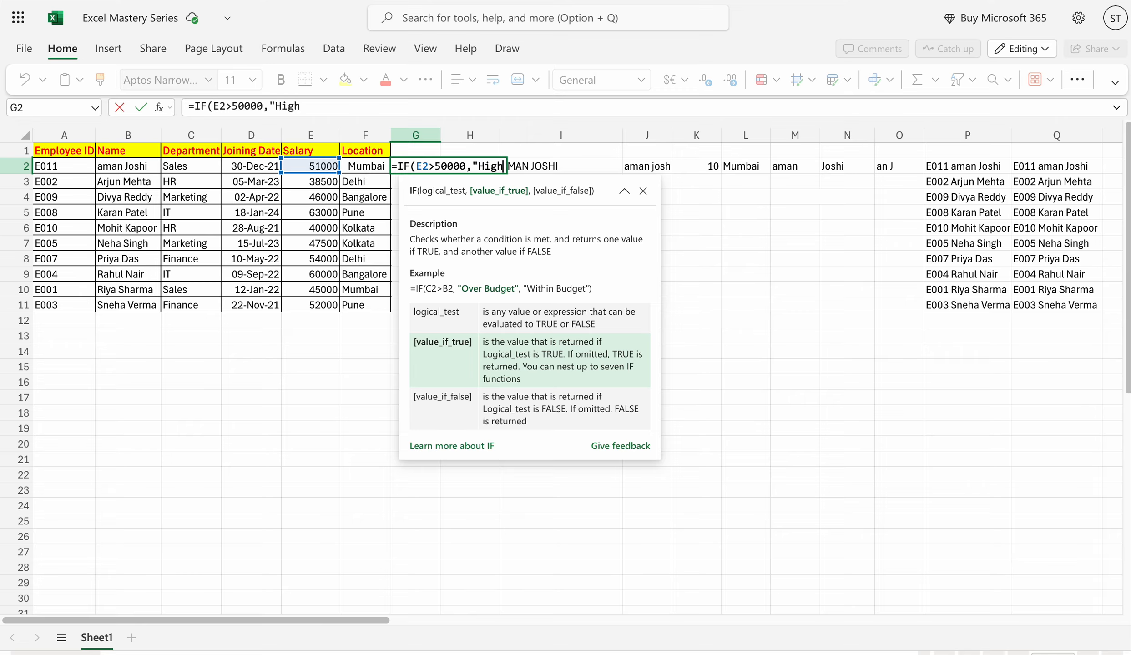
{"action": "type", "text": "\","}
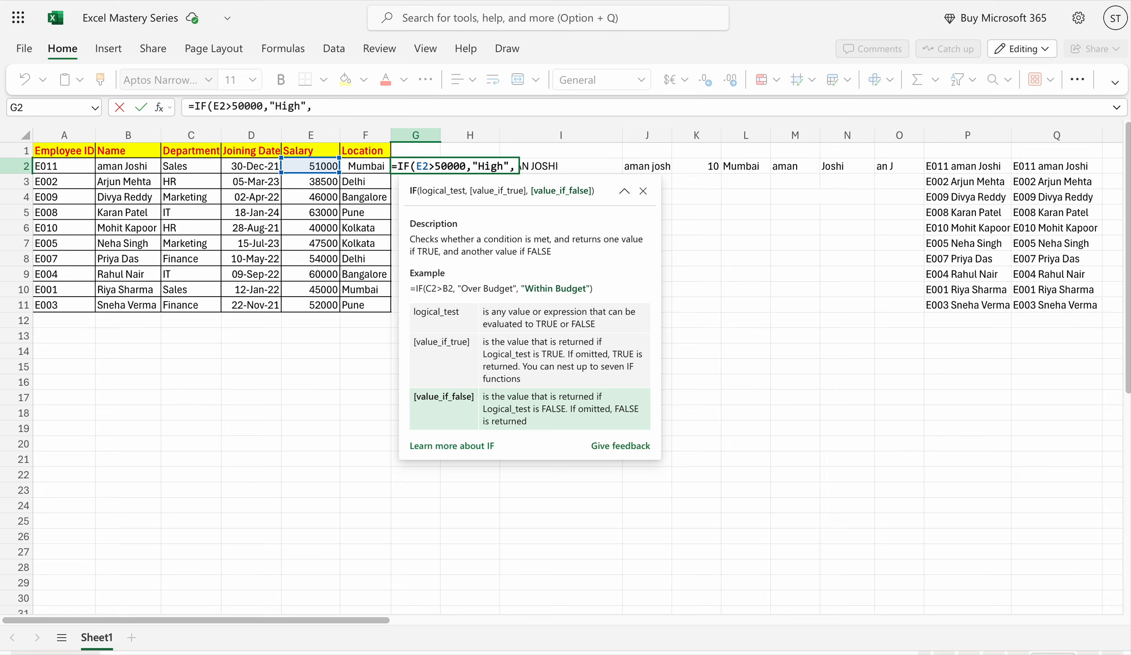
{"action": "type", "text": "\"Low\")"}
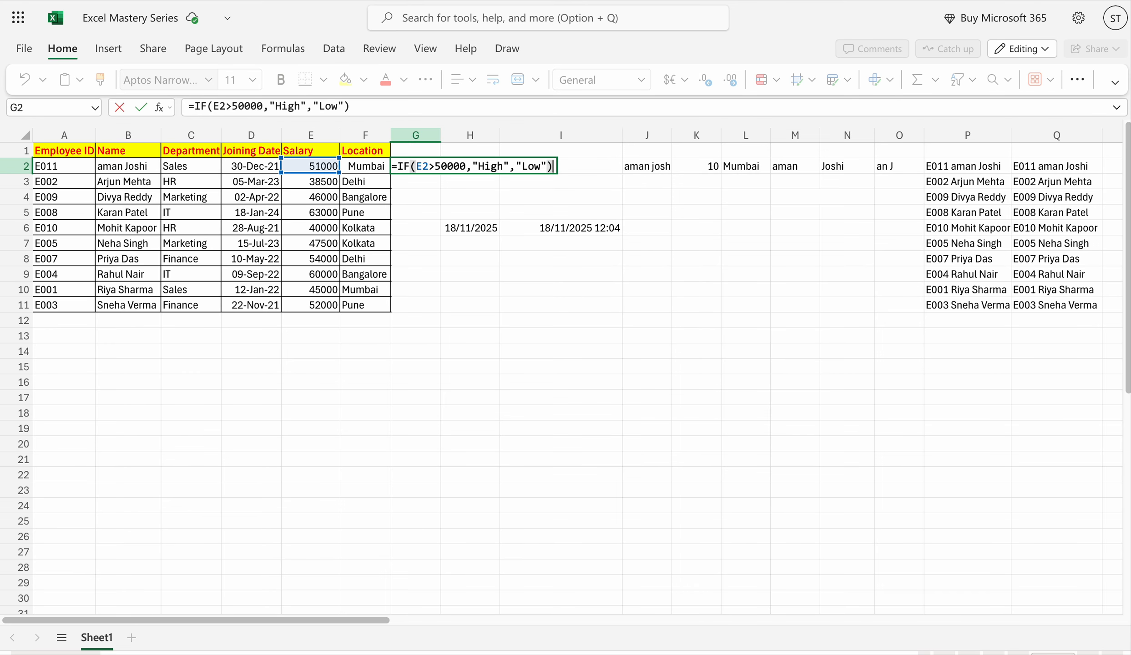
{"action": "key", "text": "Return"}
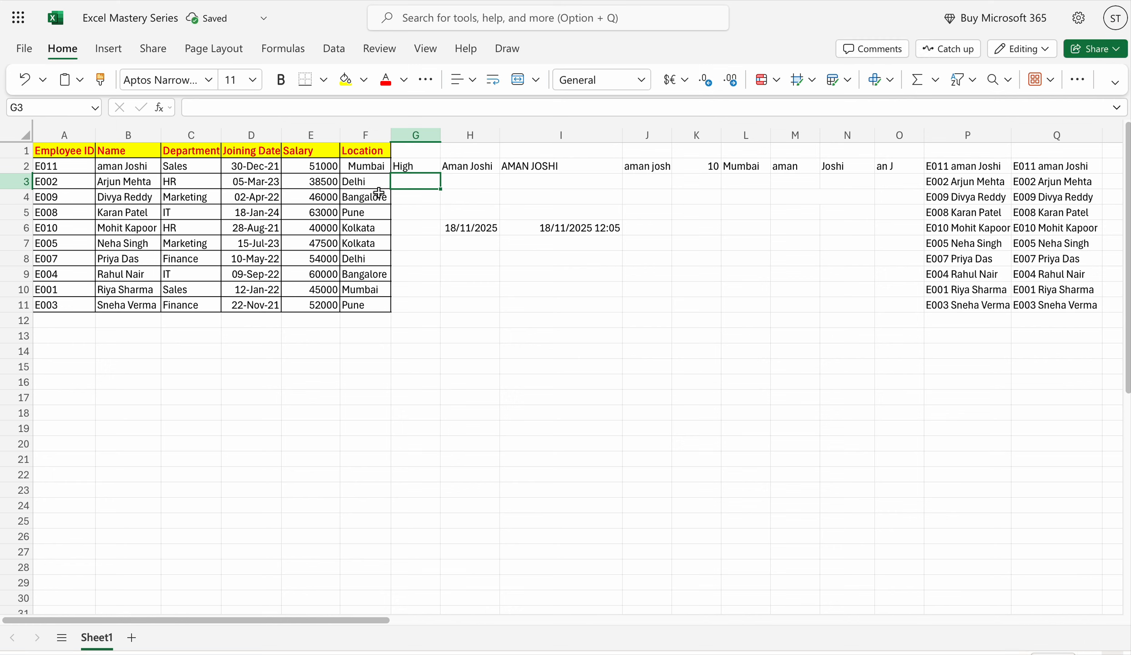
{"action": "left_click", "coordinate": [413, 166]}
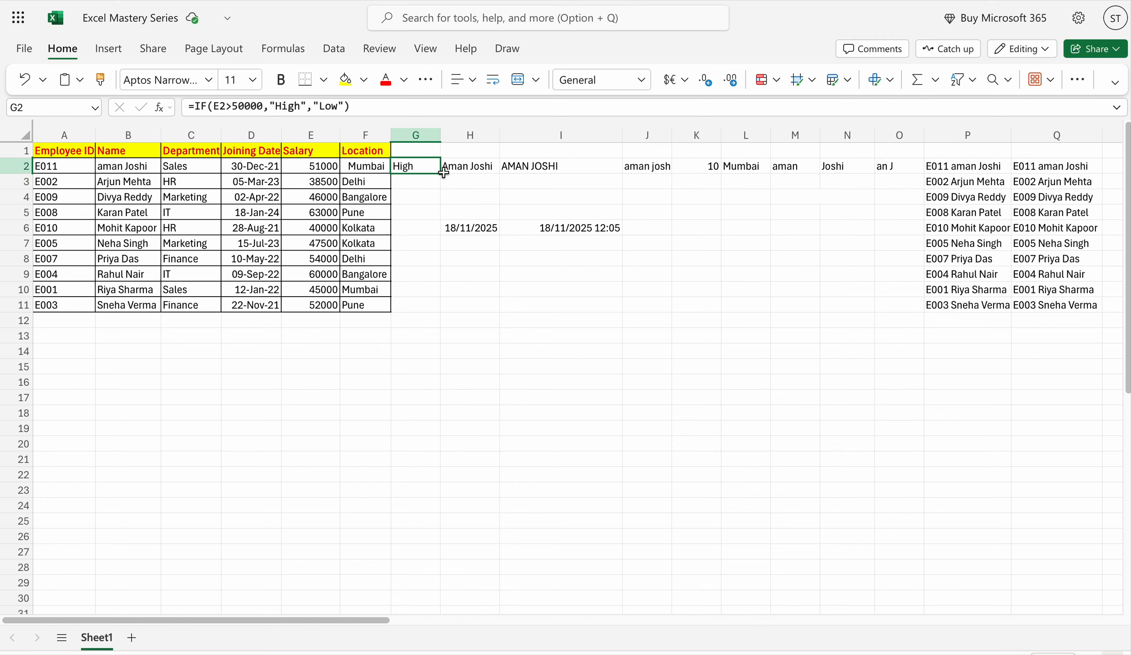
{"action": "left_click_drag", "start_coordinate": [440, 174], "coordinate": [433, 309]}
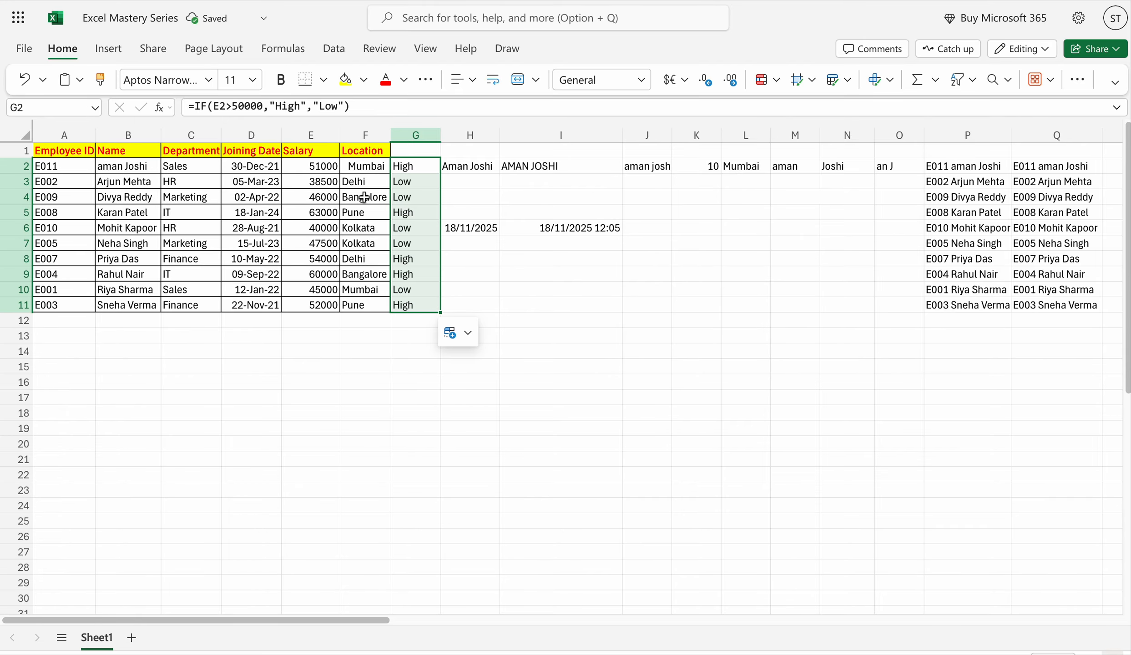